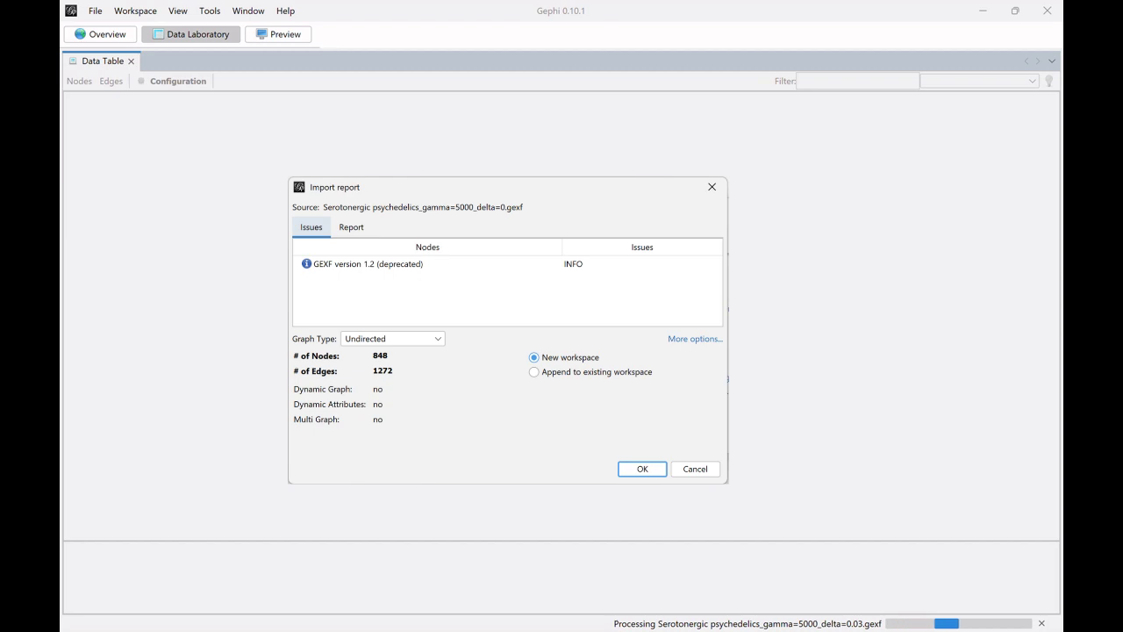
# Accept the word network import into a new workspace and view its 848 nodes and 1272 edges in Overview.
pyautogui.click(712, 187)
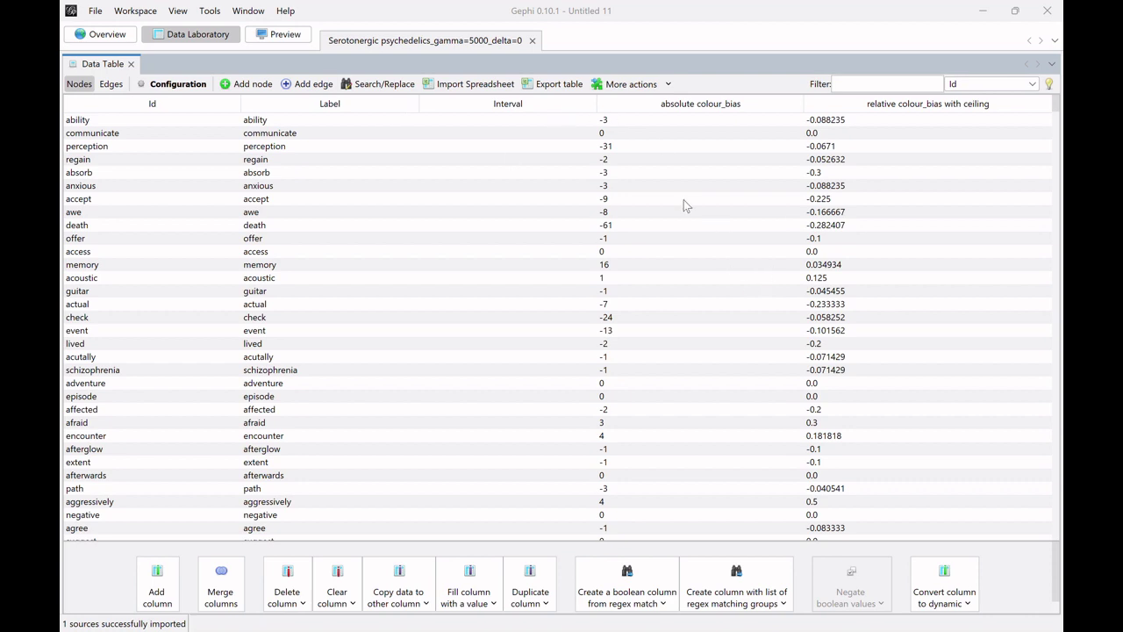
pyautogui.click(101, 39)
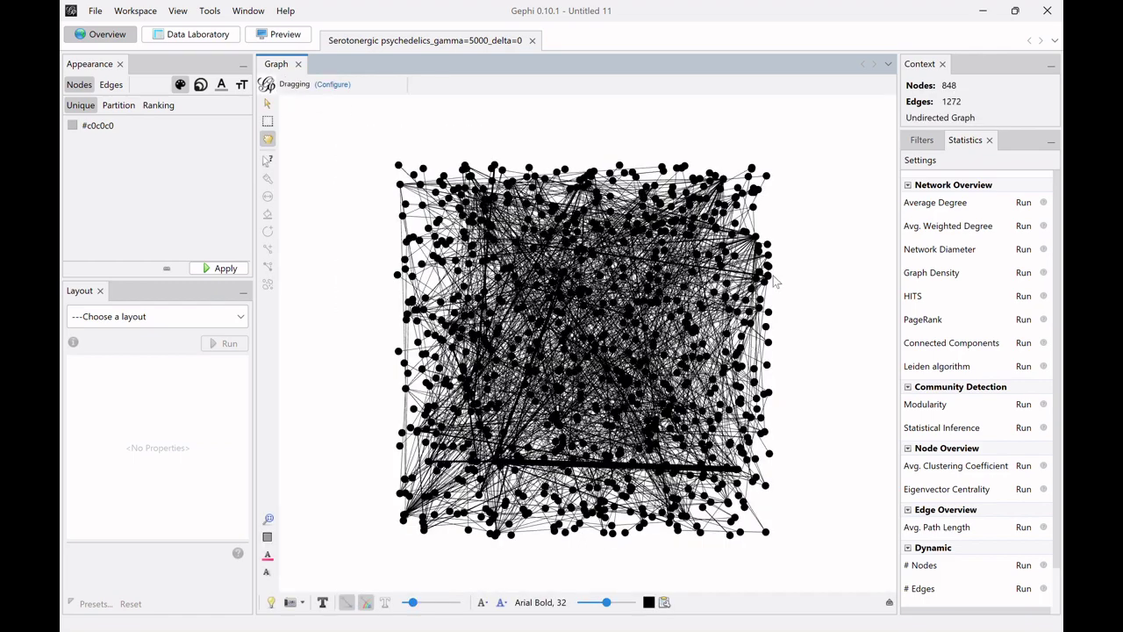
# Turn on node labels, shrink them slightly, and size them by node size.
pyautogui.click(889, 604)
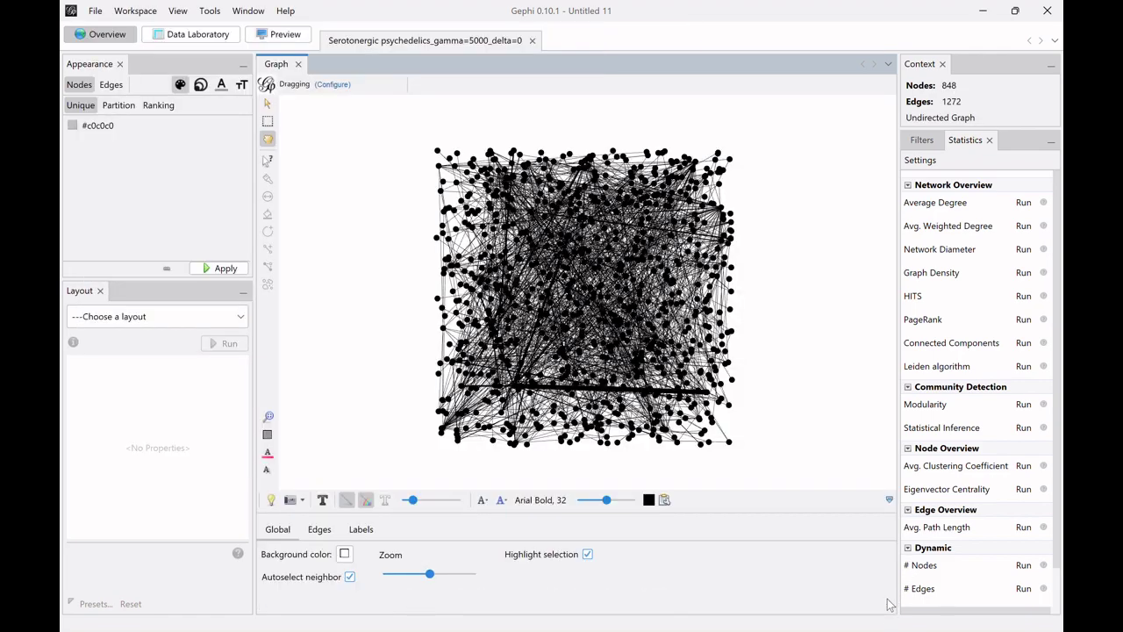
pyautogui.click(361, 529)
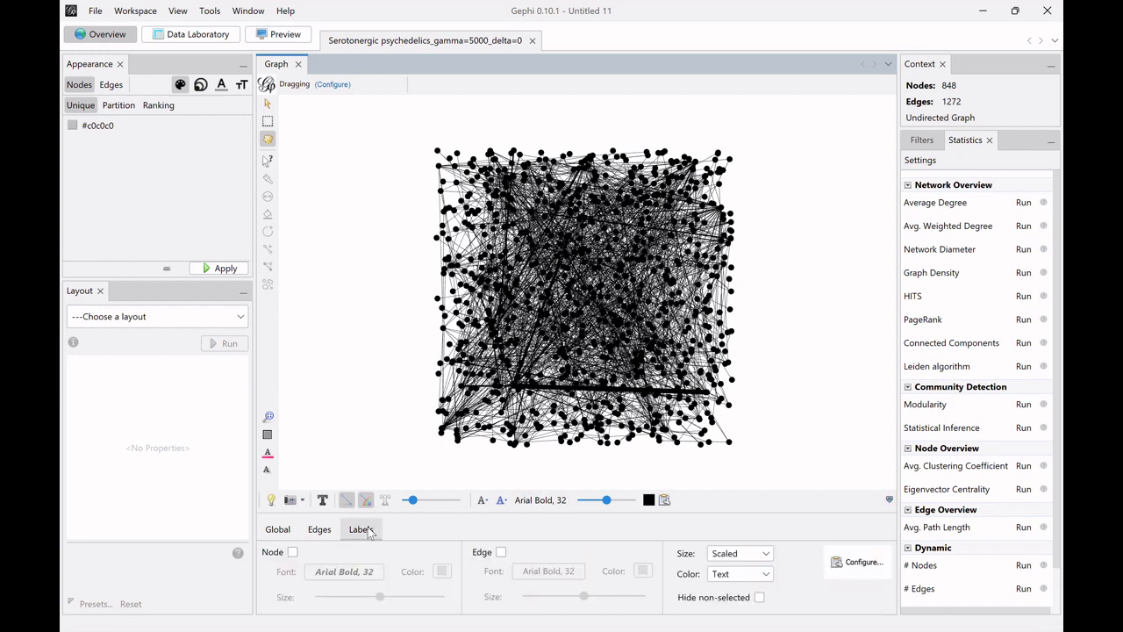
pyautogui.click(292, 552)
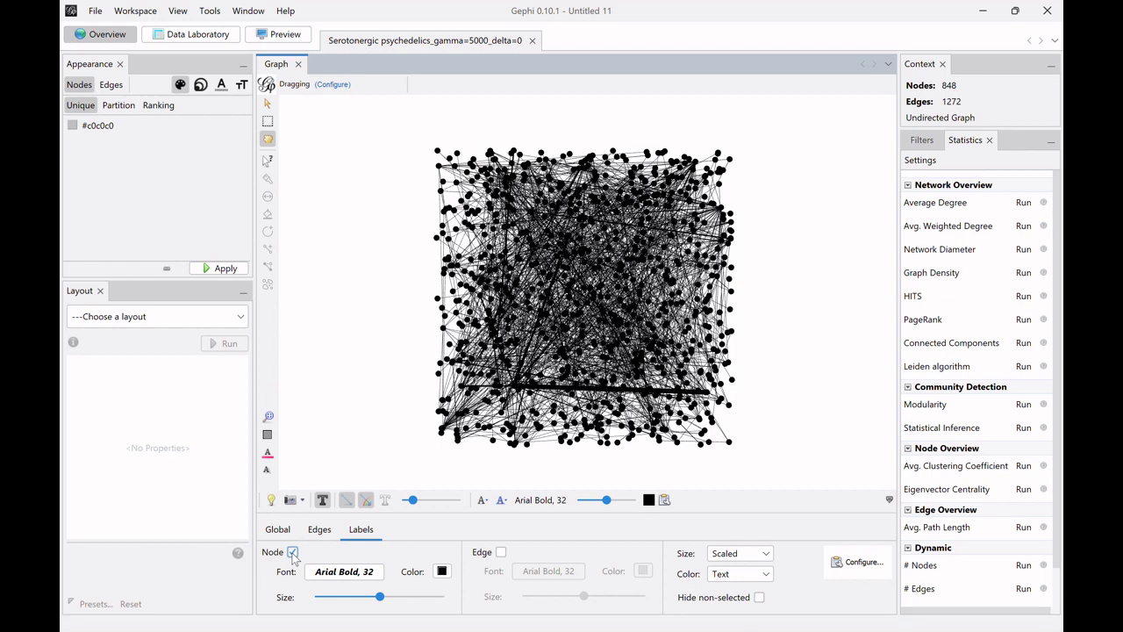
pyautogui.moveTo(379, 600); pyautogui.dragTo(346, 599)
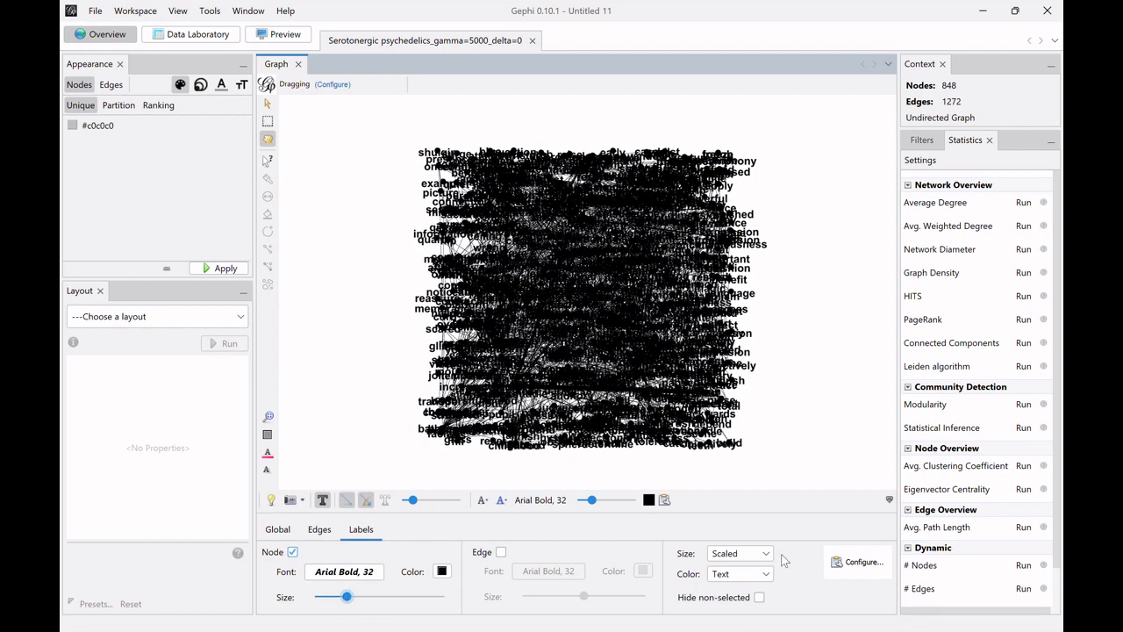
pyautogui.click(737, 554)
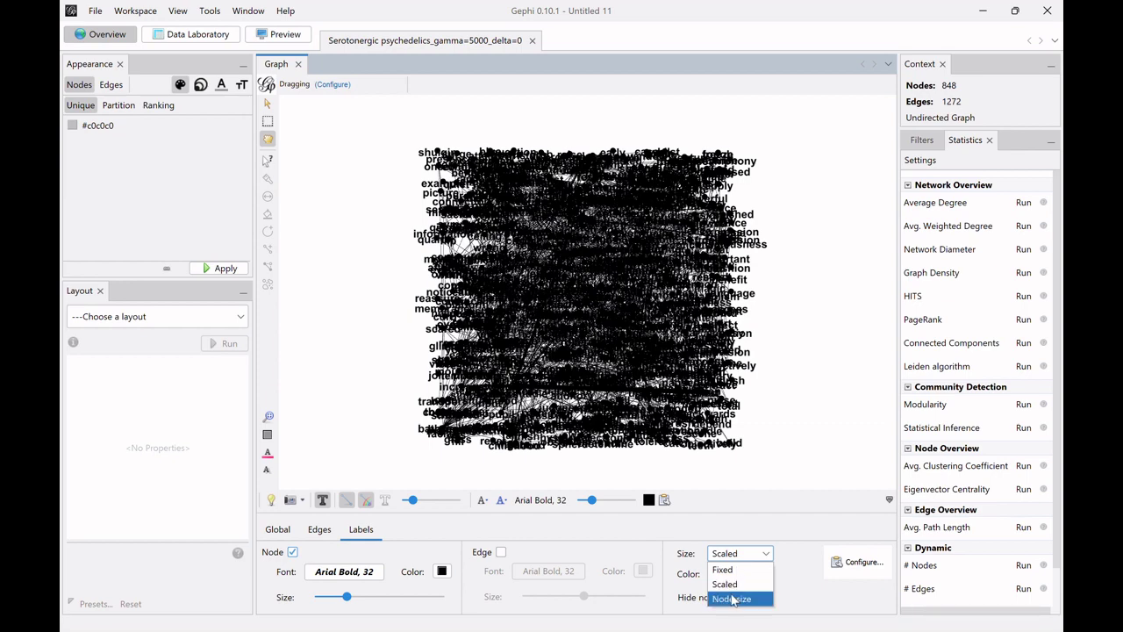
pyautogui.click(733, 600)
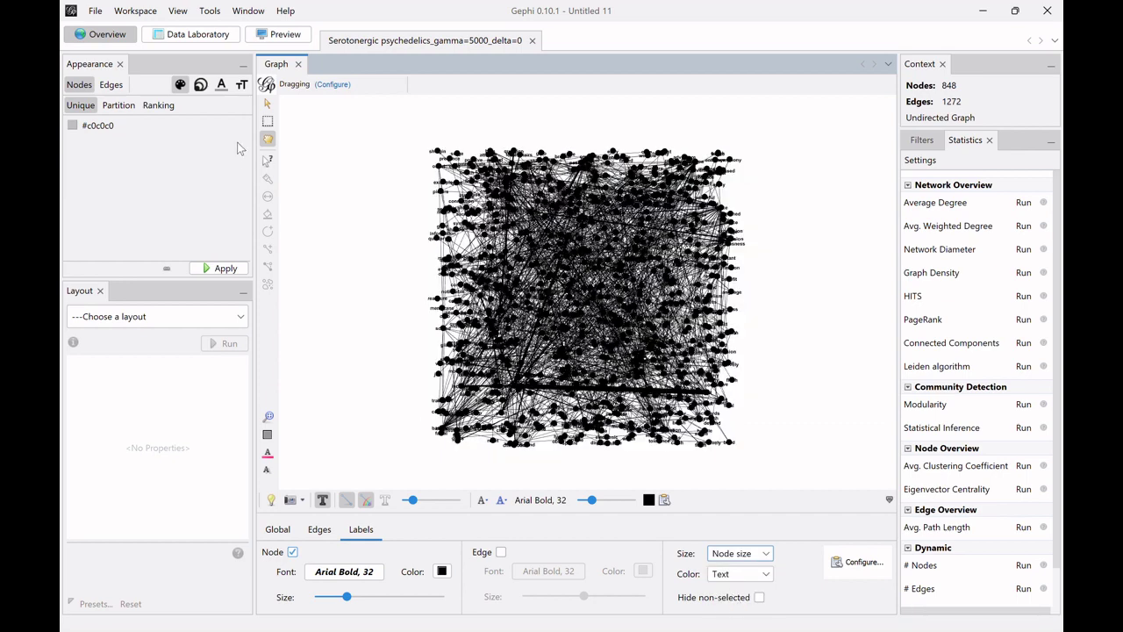
# Size nodes by Degree ranking, from minimum 5 to maximum 50.
pyautogui.click(201, 85)
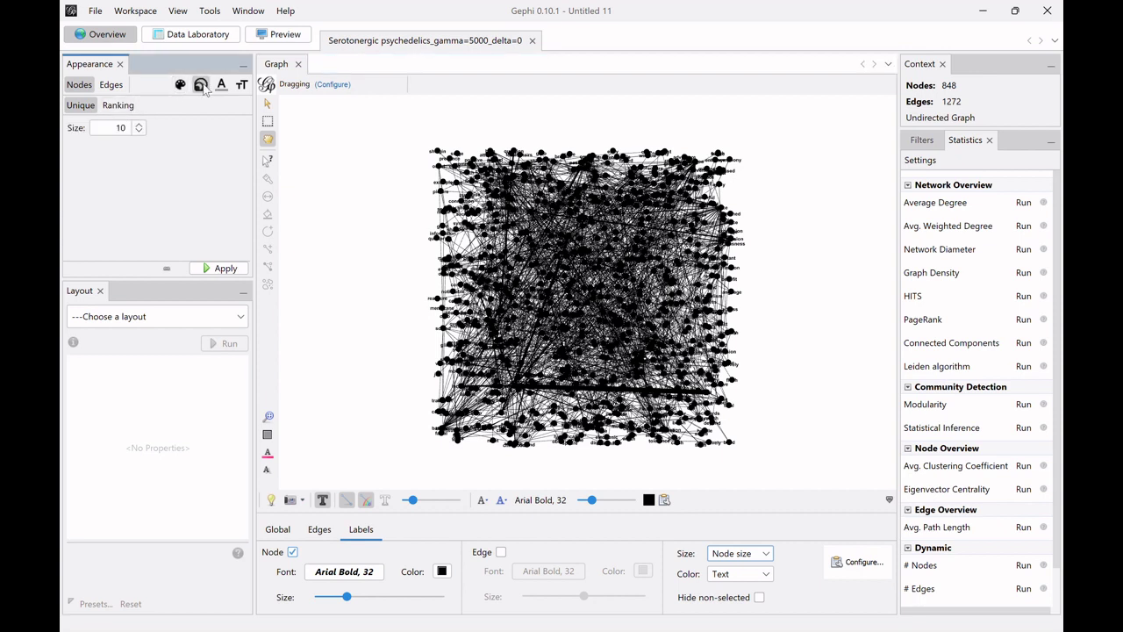
pyautogui.click(119, 106)
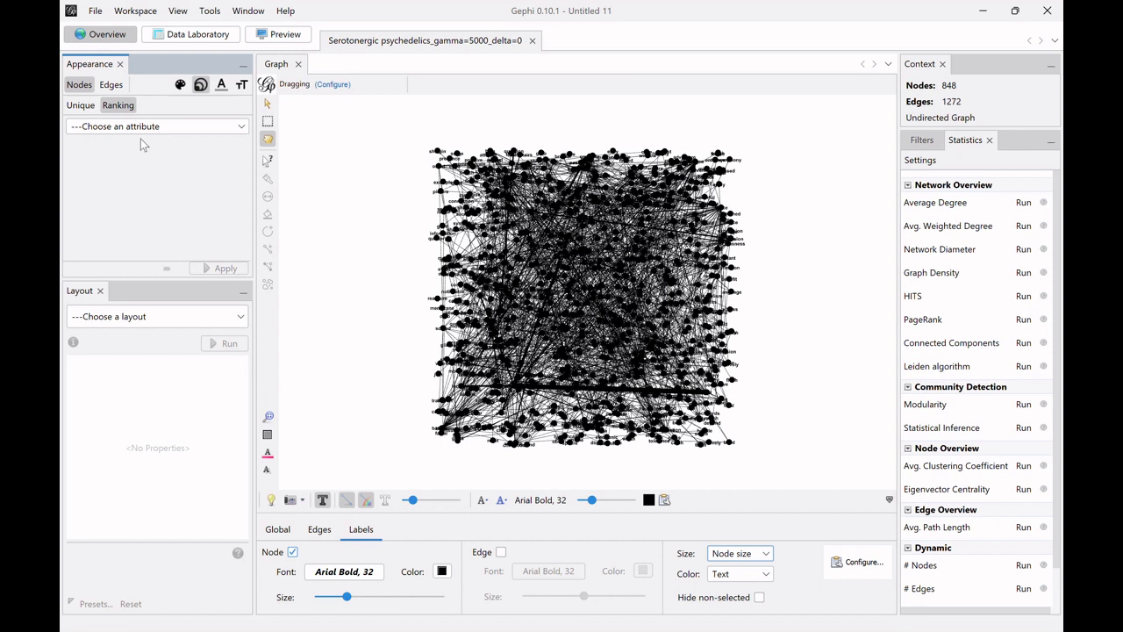
pyautogui.click(137, 128)
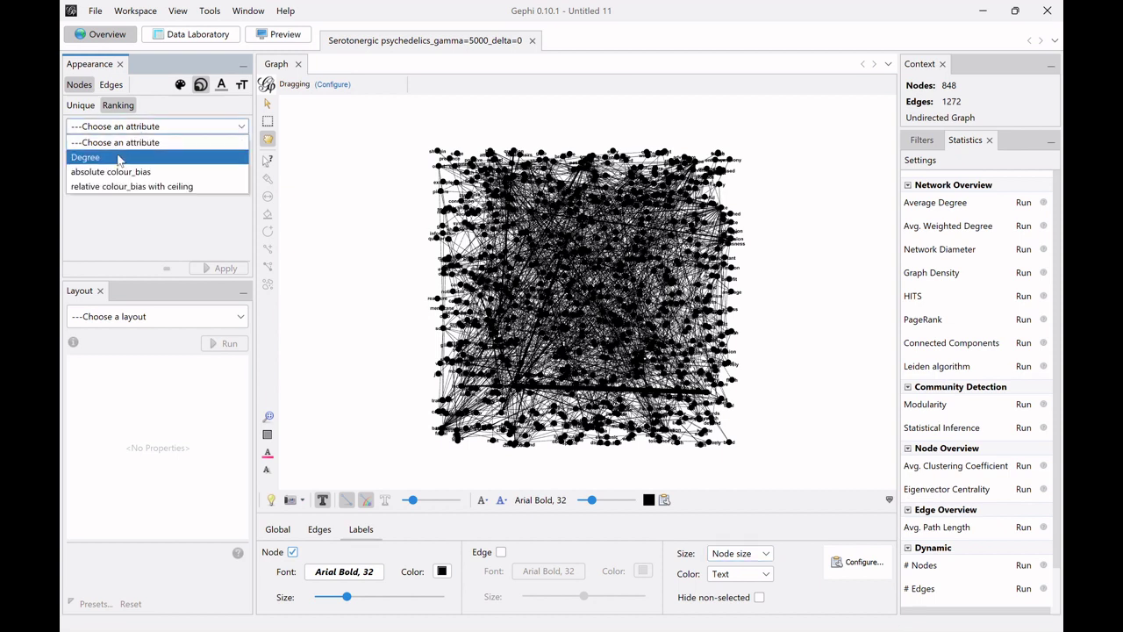
pyautogui.click(127, 157)
pyautogui.doubleClick(129, 150)
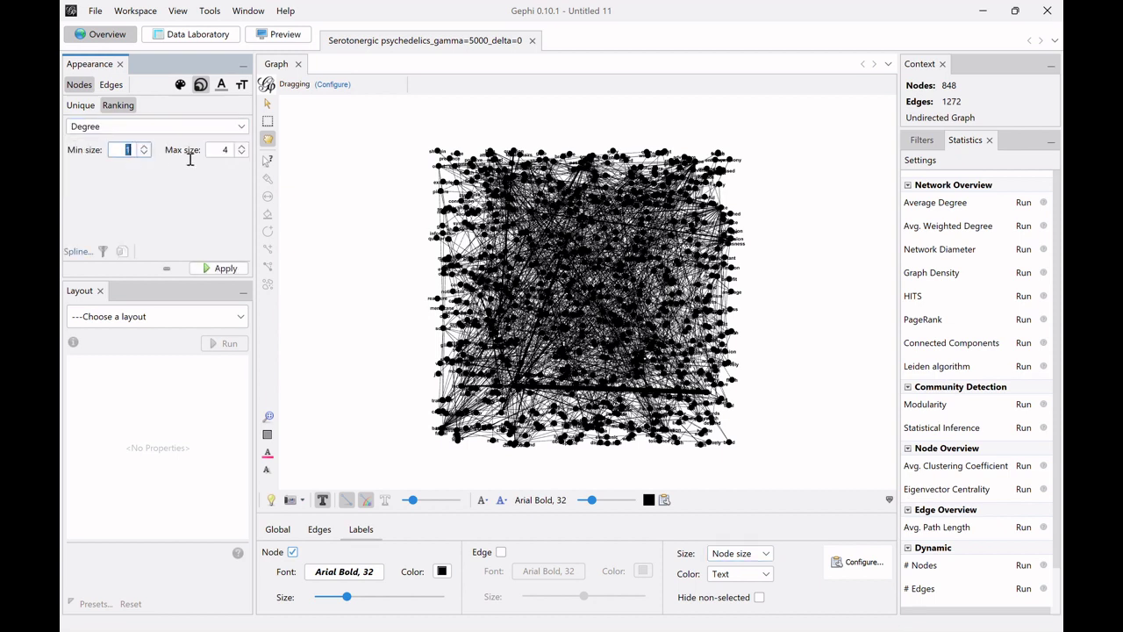
pyautogui.write('5')
pyautogui.doubleClick(225, 150)
pyautogui.write('50')
pyautogui.click(223, 269)
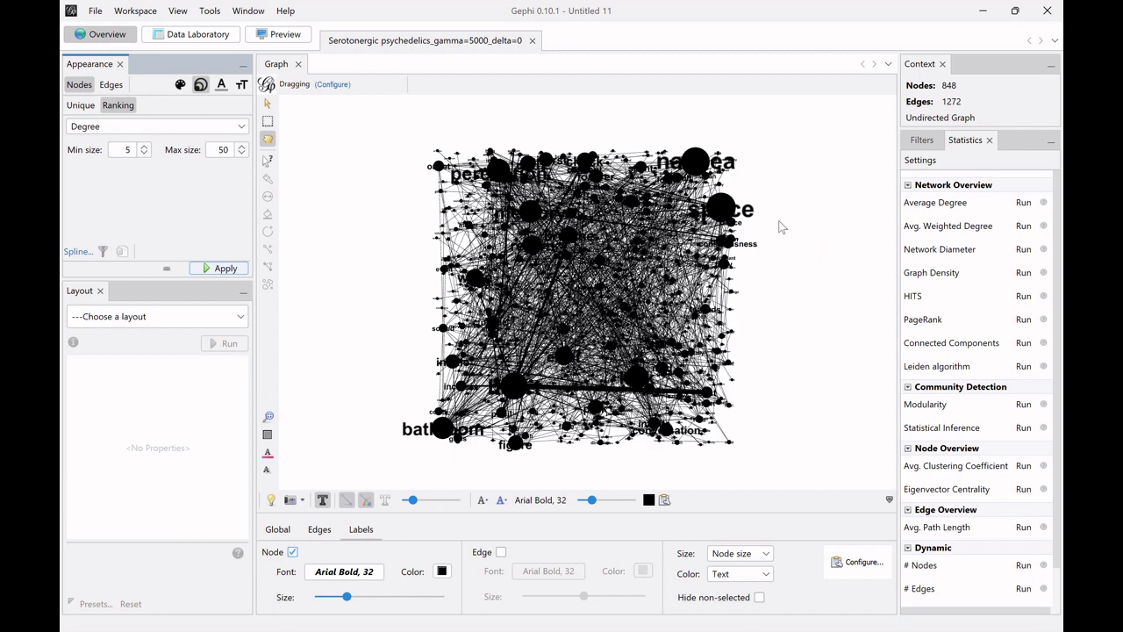
# Bend the size interpolation spline into a concave curve and reapply the node sizes.
pyautogui.moveTo(723, 213)
pyautogui.click(78, 252)
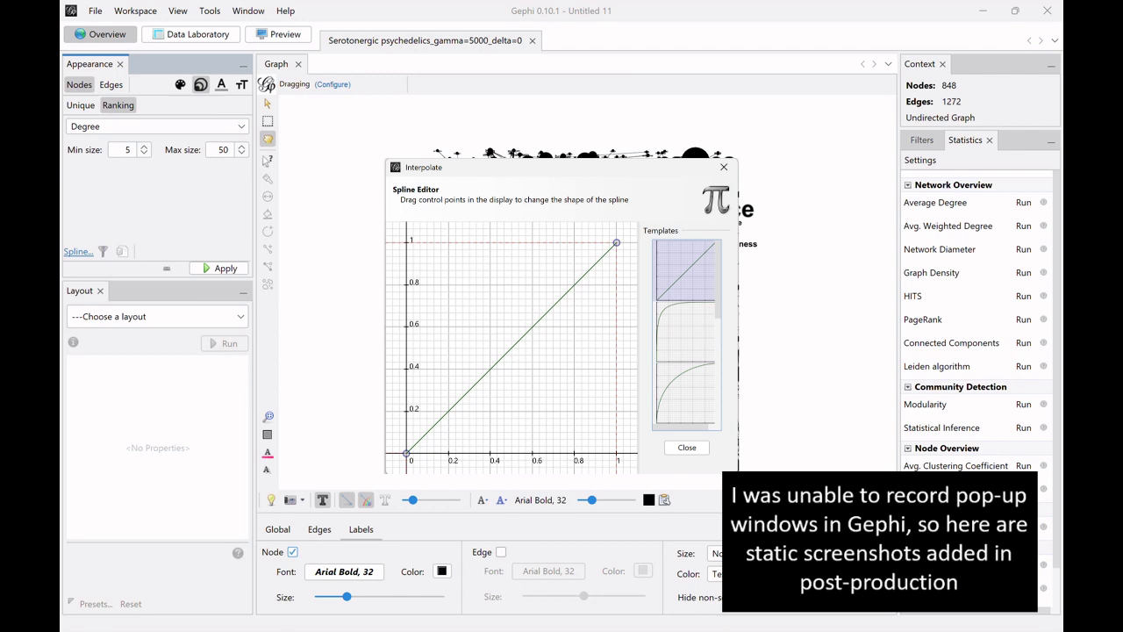
pyautogui.moveTo(406, 453); pyautogui.dragTo(422, 362)
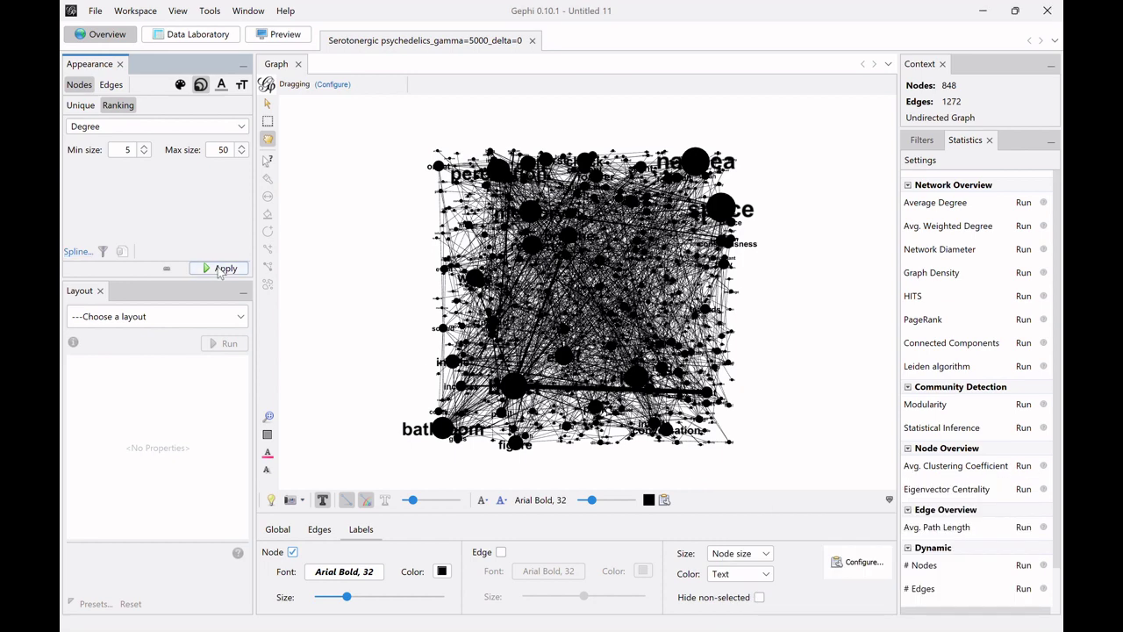
pyautogui.click(219, 270)
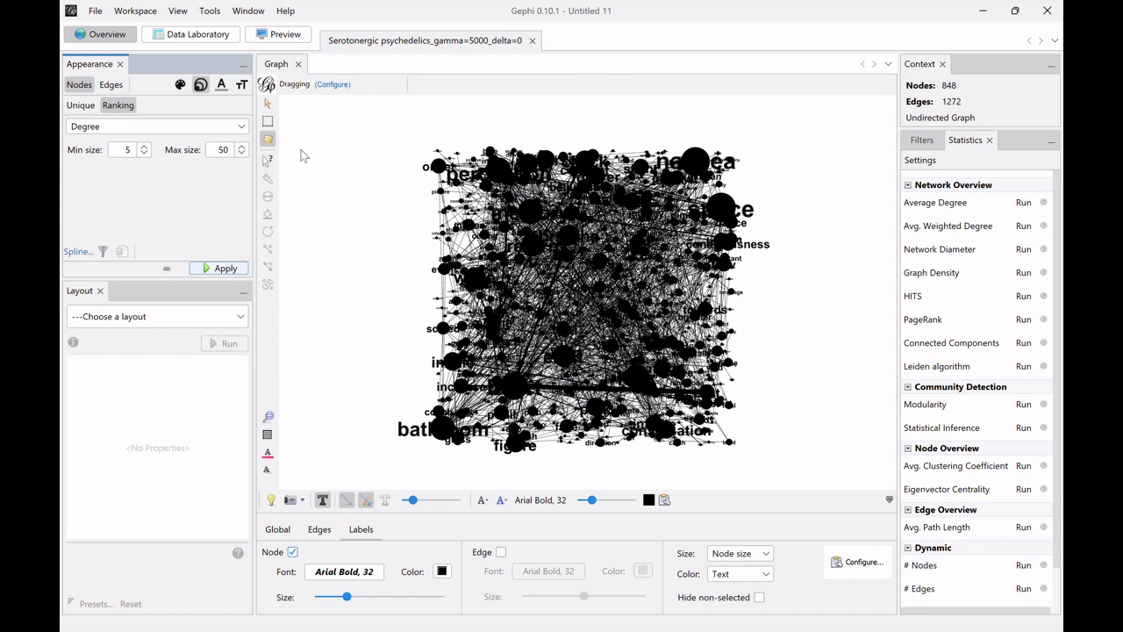
# Rank node colours by relative colour_bias with ceiling on the blue-to-red gradient.
pyautogui.click(181, 86)
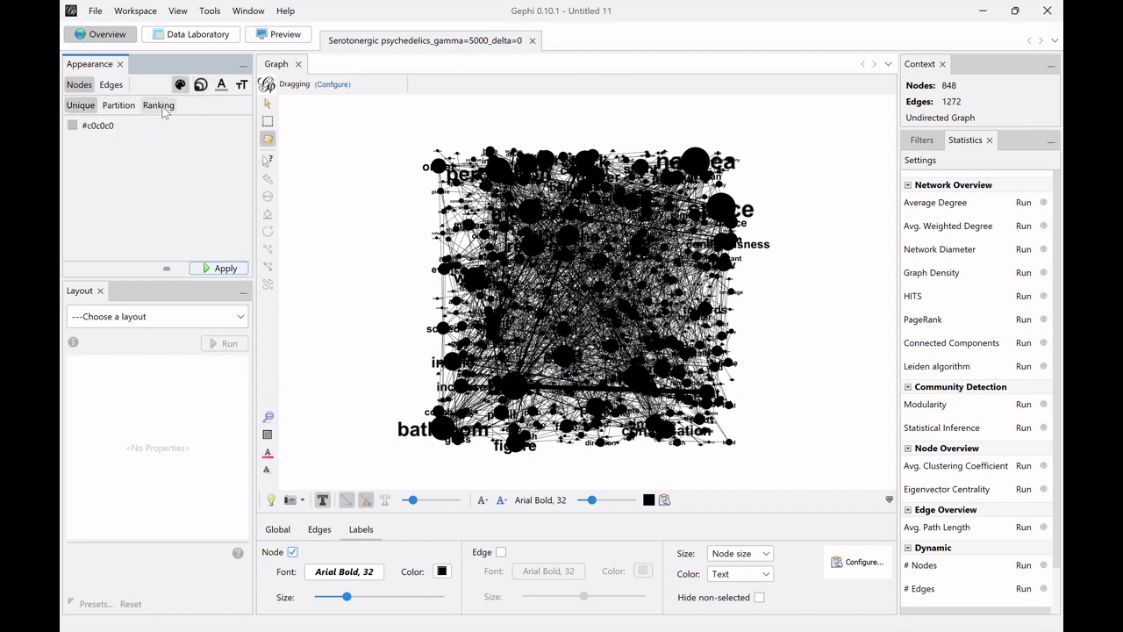
pyautogui.click(162, 106)
pyautogui.click(175, 127)
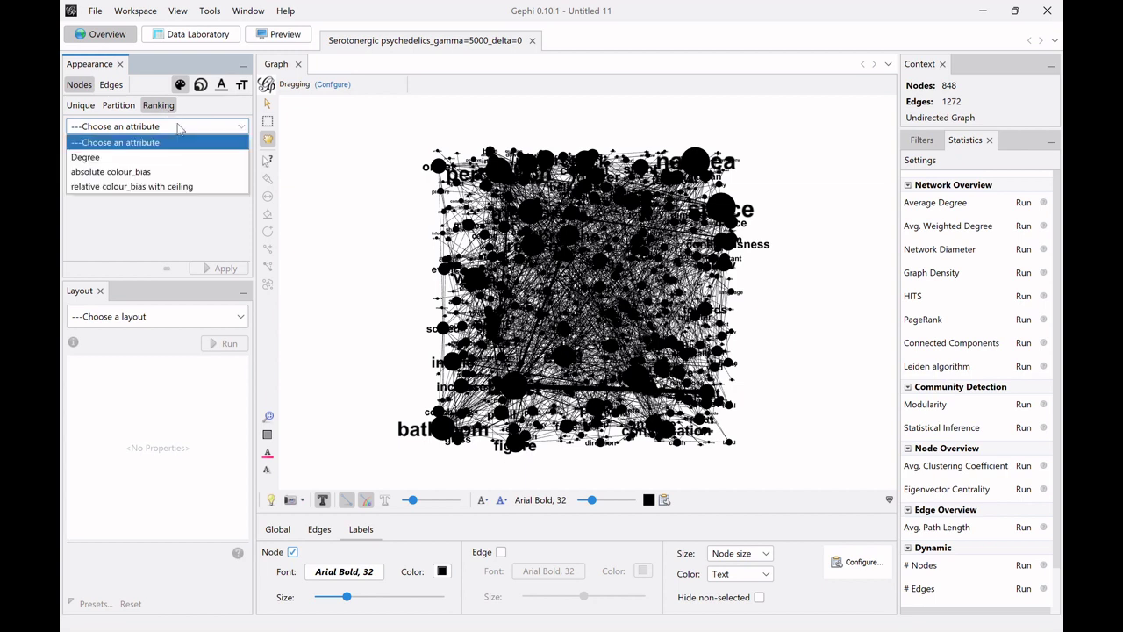
pyautogui.click(145, 187)
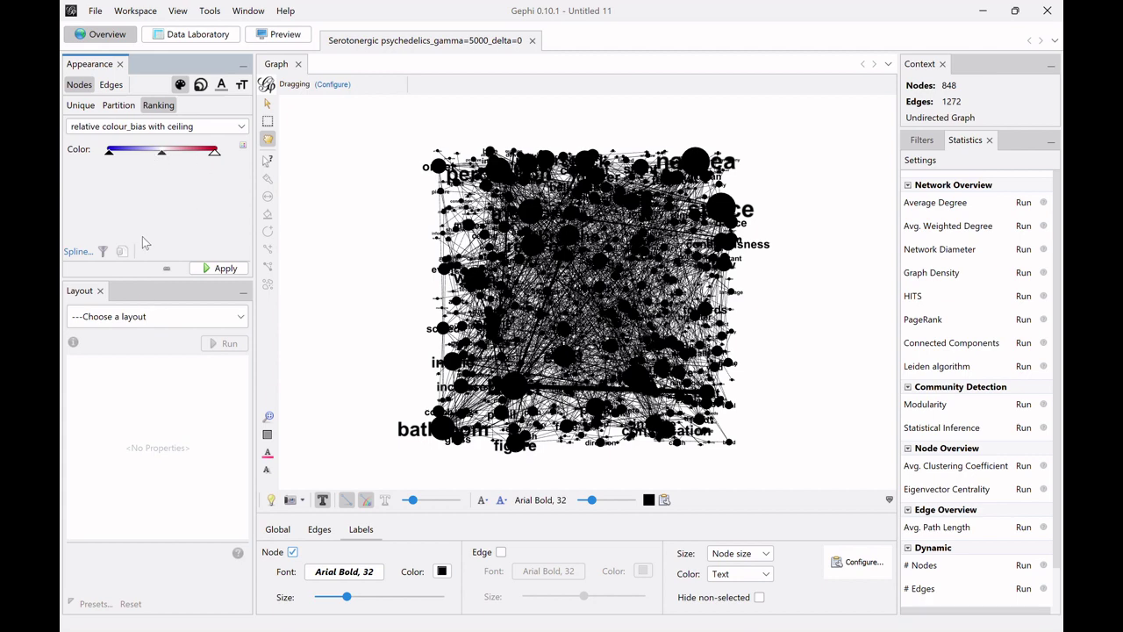
pyautogui.click(220, 268)
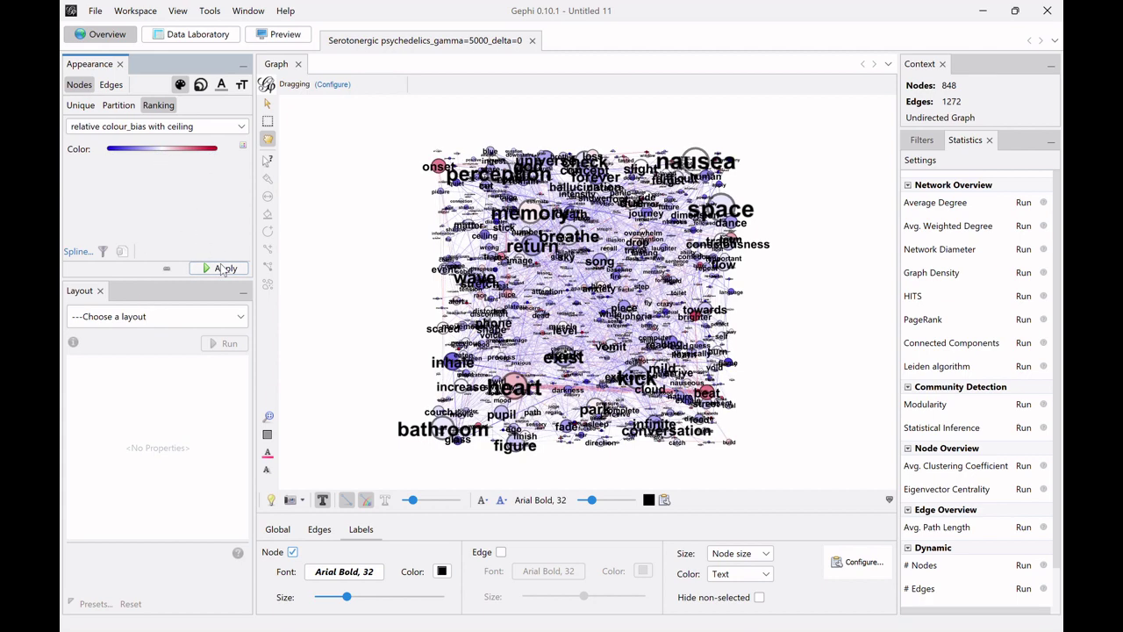
# Rank edge colours by relative colourbias with ceiling on the blue-to-red gradient.
pyautogui.click(112, 84)
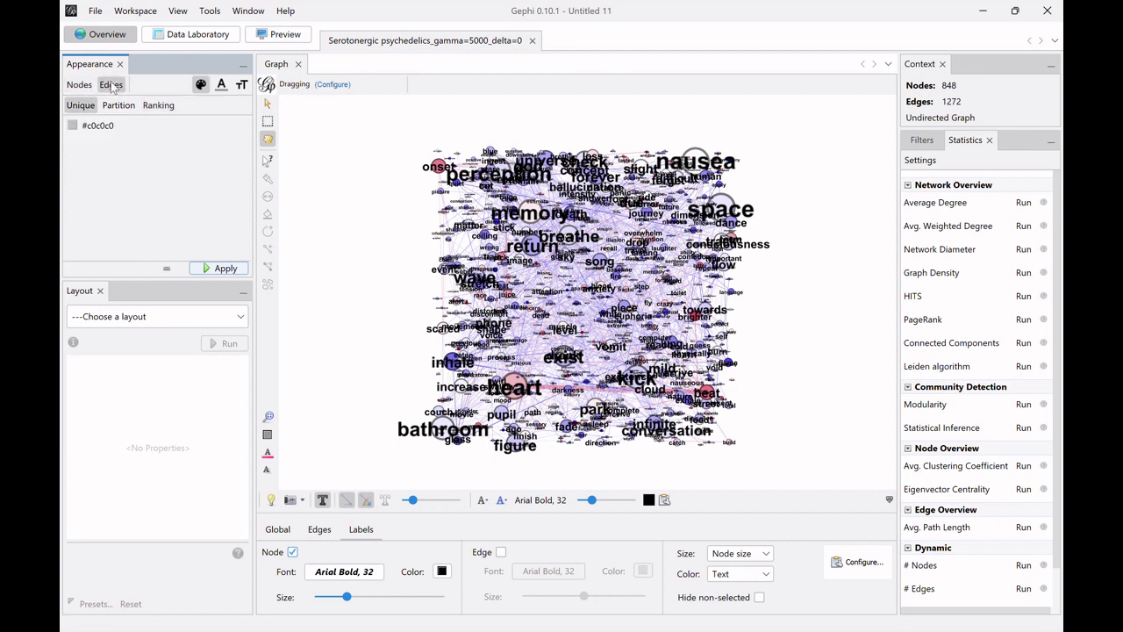
pyautogui.click(159, 106)
pyautogui.click(191, 128)
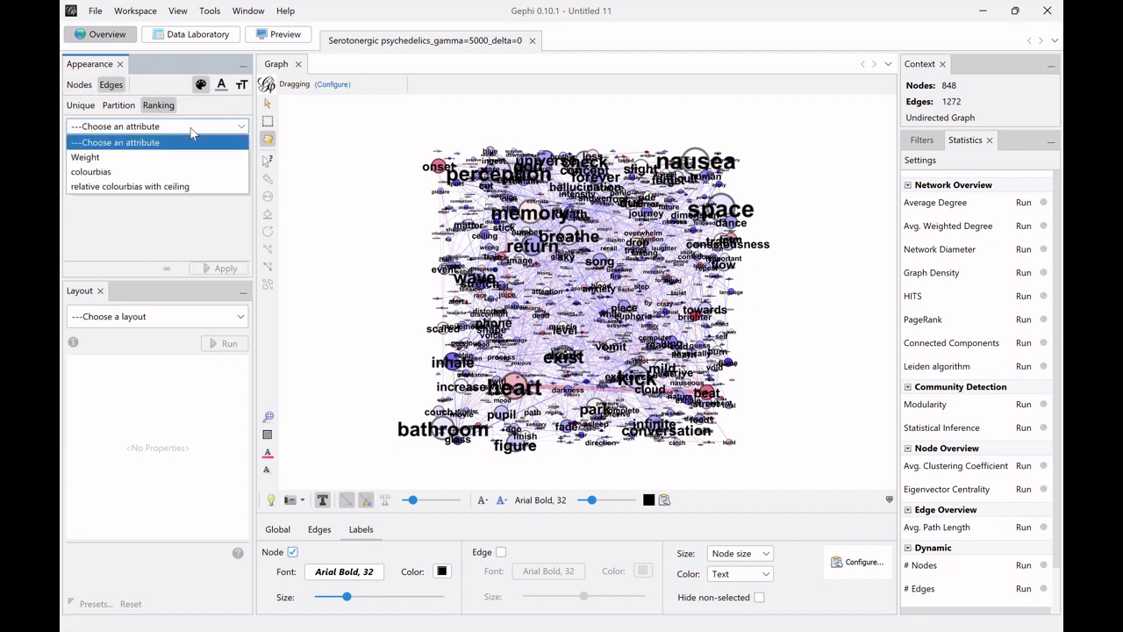
pyautogui.click(180, 186)
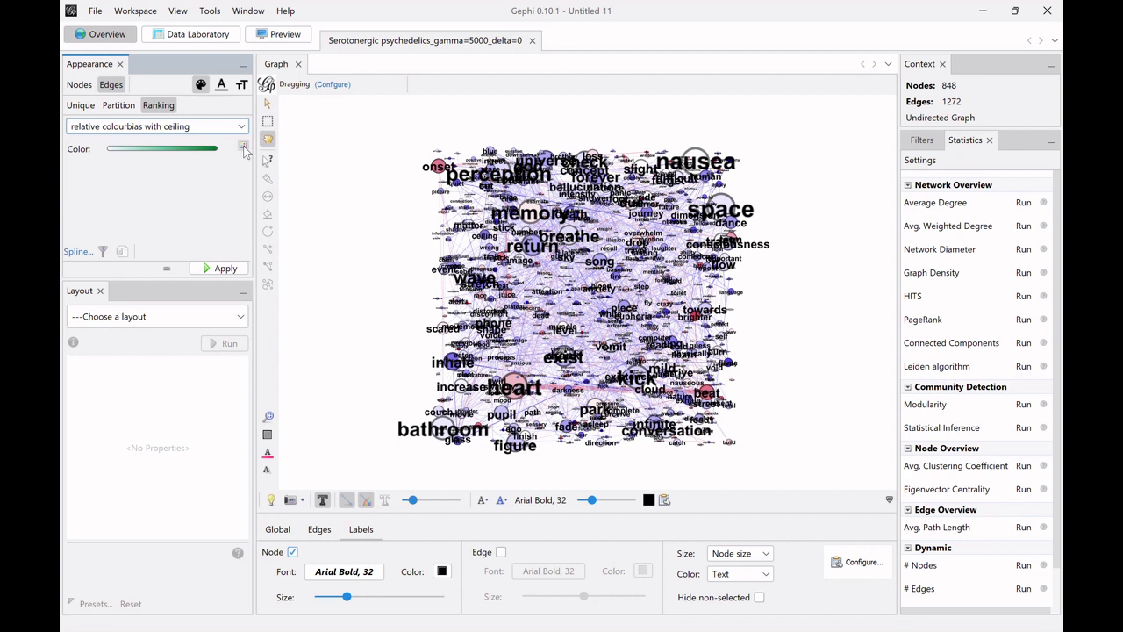
pyautogui.click(224, 270)
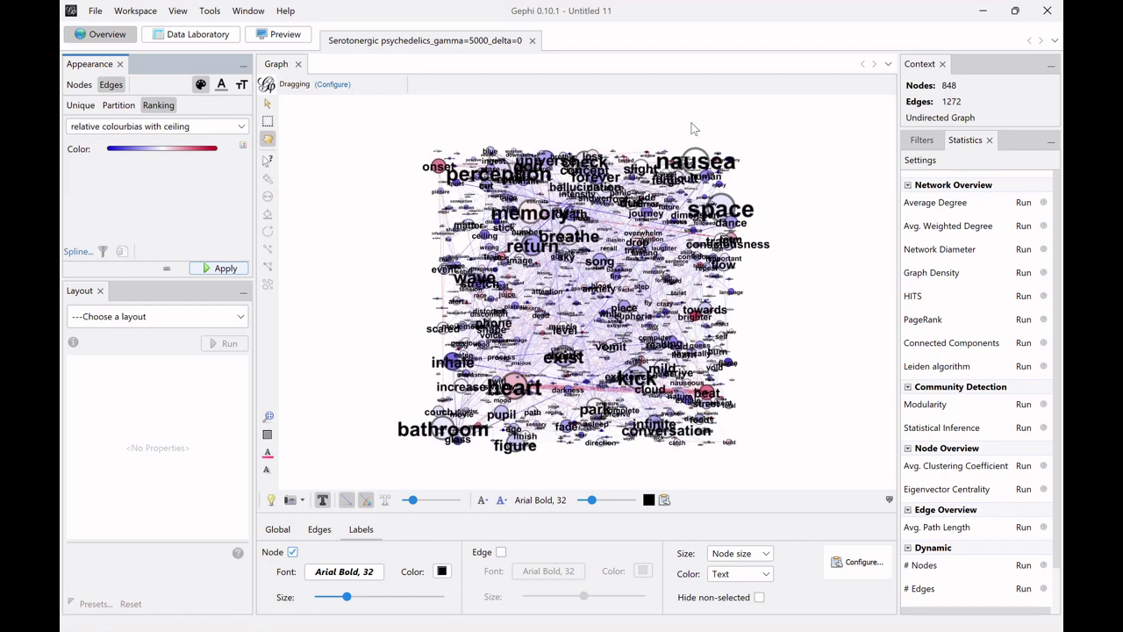
# Add a partition filter on relative colour_bias with ceiling keeping 0.0, leaving 110 nodes and 23 edges.
pyautogui.click(916, 140)
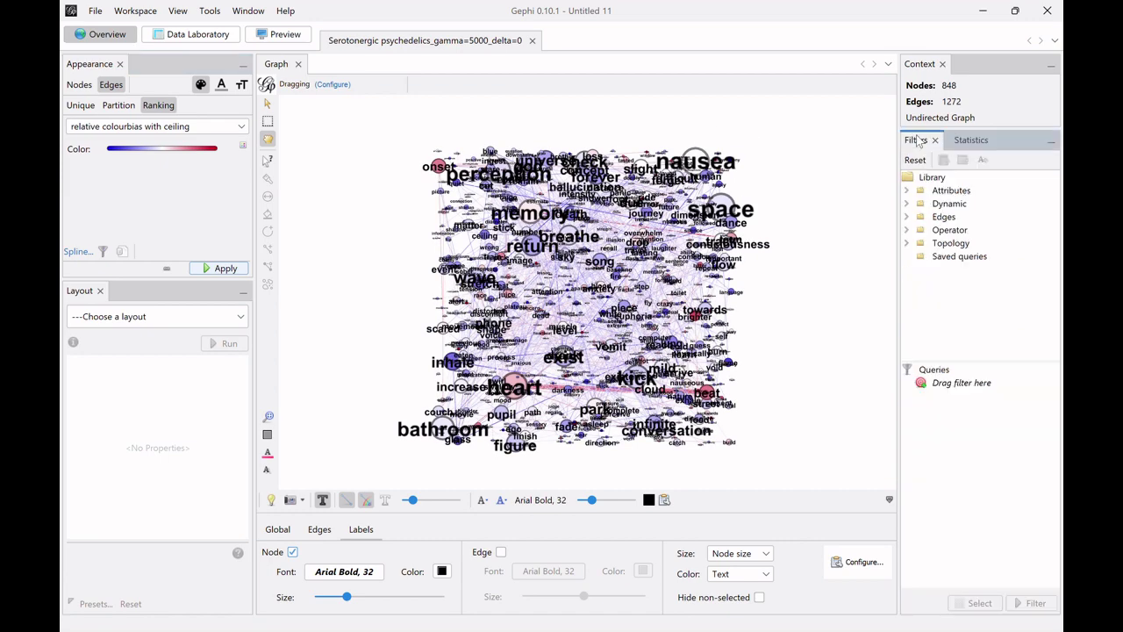
pyautogui.click(906, 190)
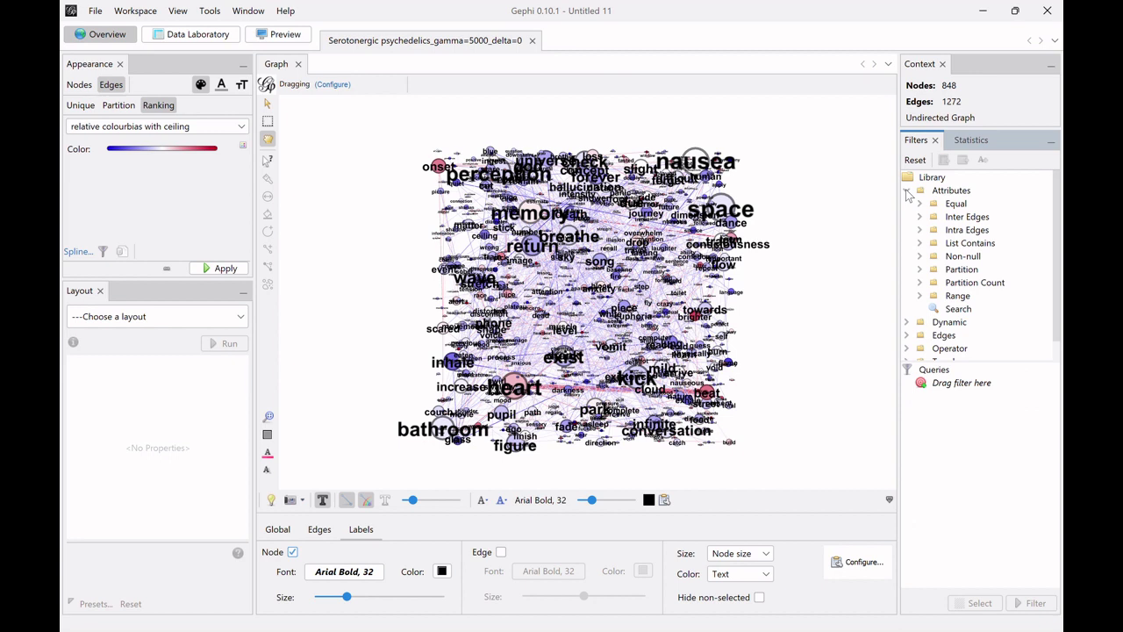
pyautogui.click(920, 269)
pyautogui.scroll(-3, 998, 283)
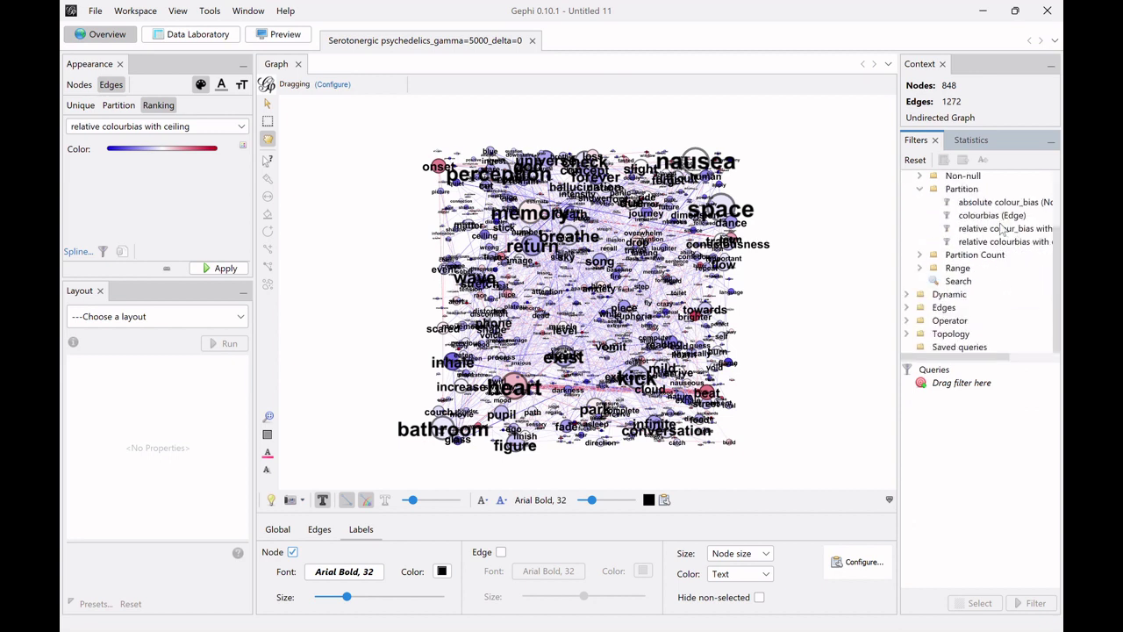
pyautogui.click(991, 228)
pyautogui.doubleClick(990, 230)
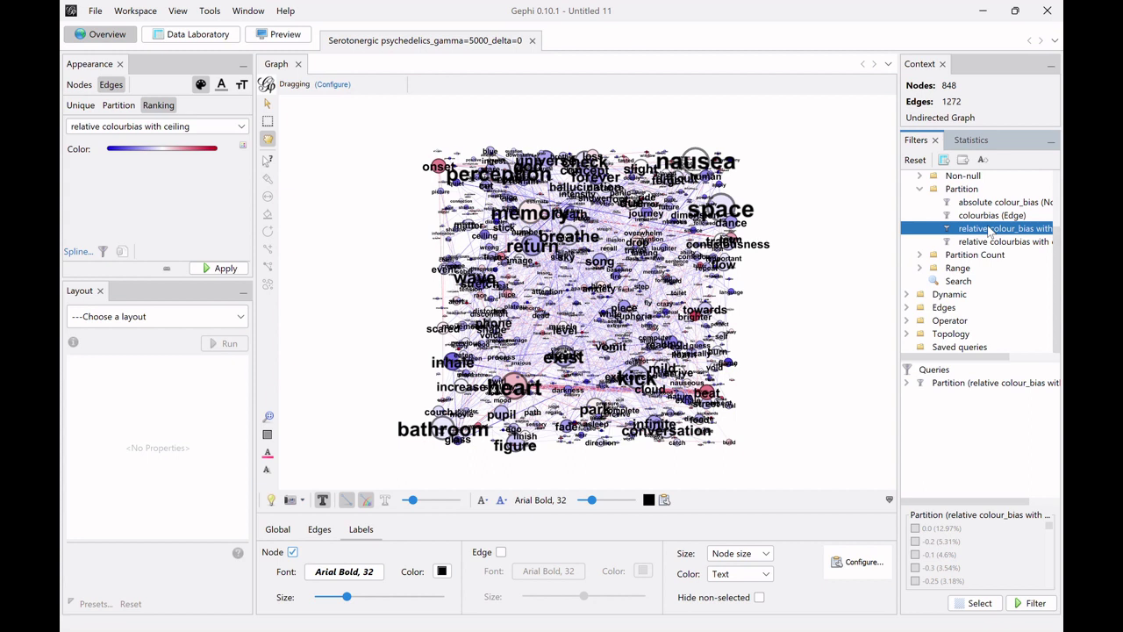
pyautogui.click(916, 529)
pyautogui.click(1034, 604)
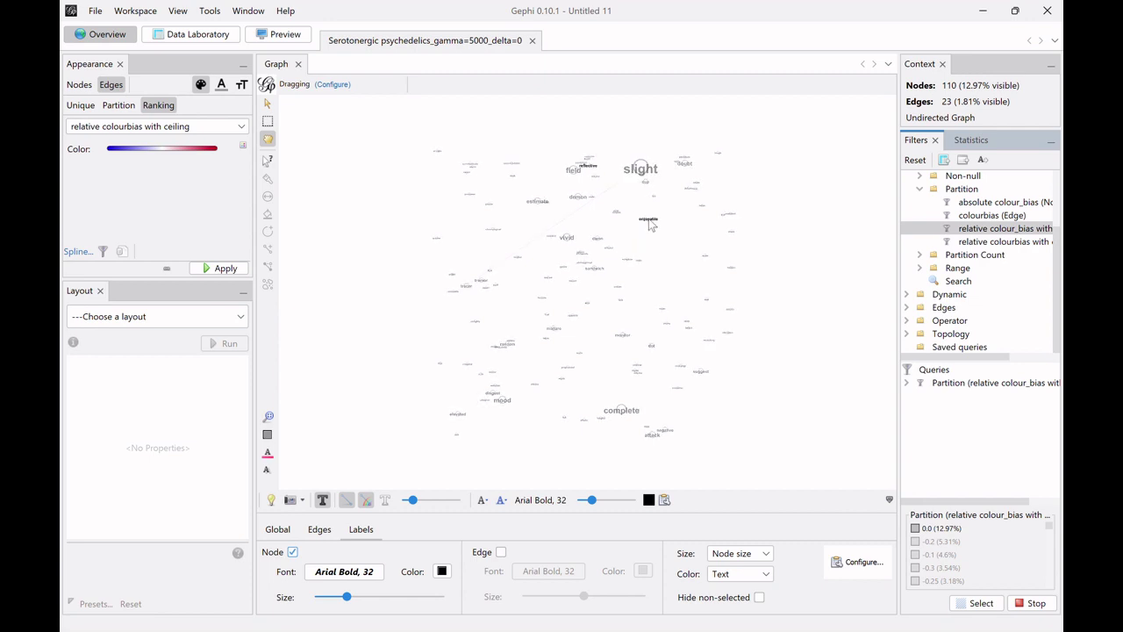
# Inspect the filtered nodes in Data Laboratory, then stop the filter to restore all 848 nodes.
pyautogui.click(184, 34)
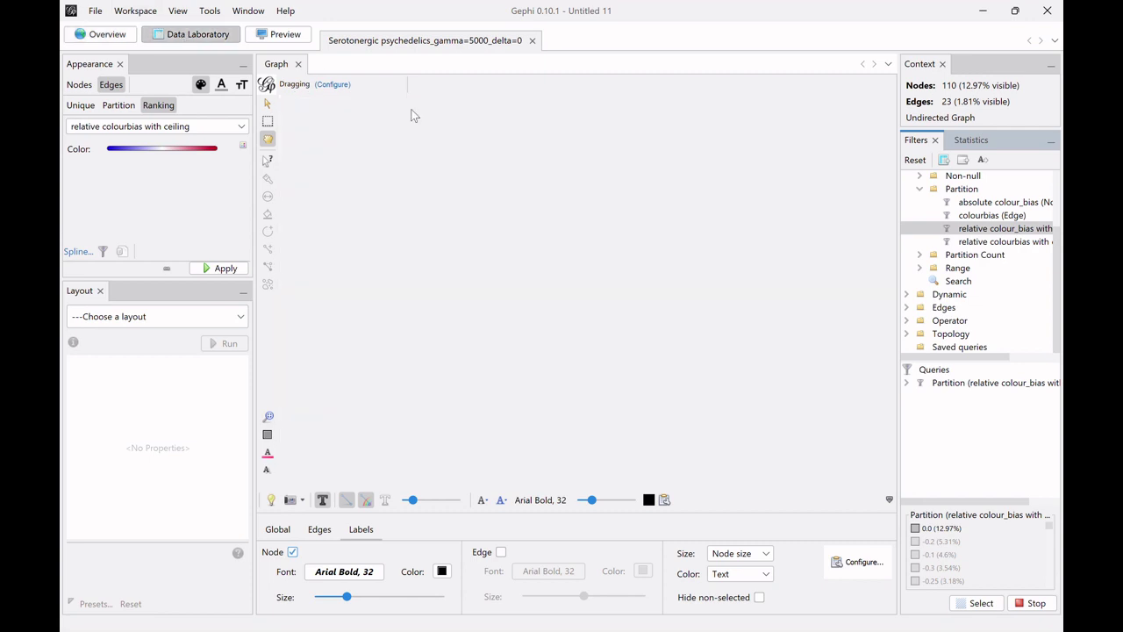
pyautogui.scroll(-2, 535, 281)
pyautogui.scroll(2, 535, 281)
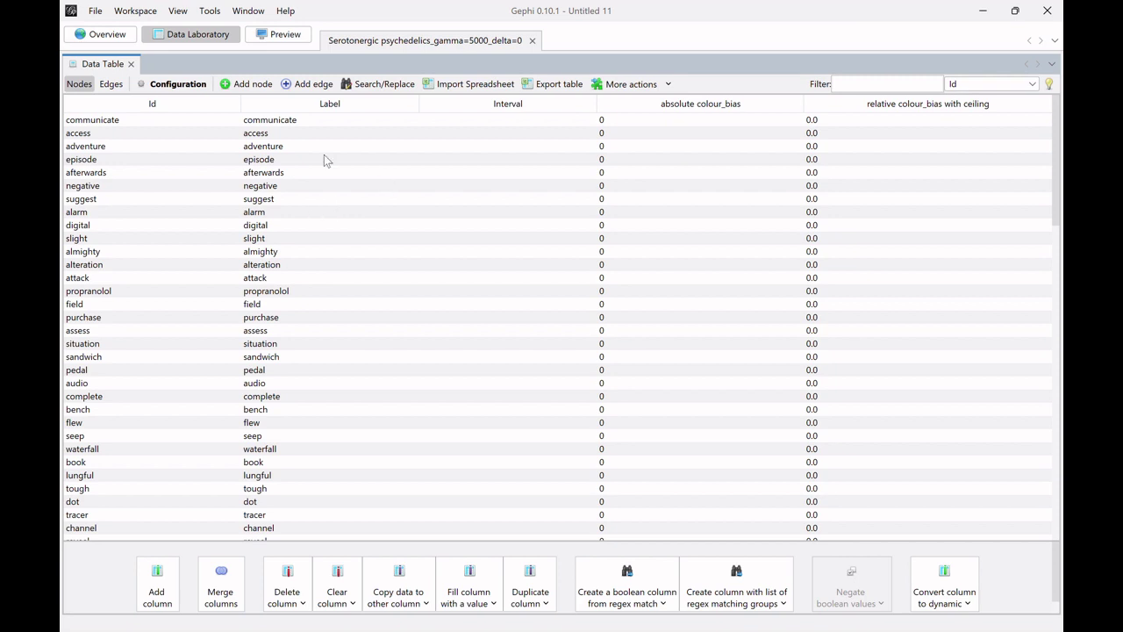
pyautogui.click(107, 35)
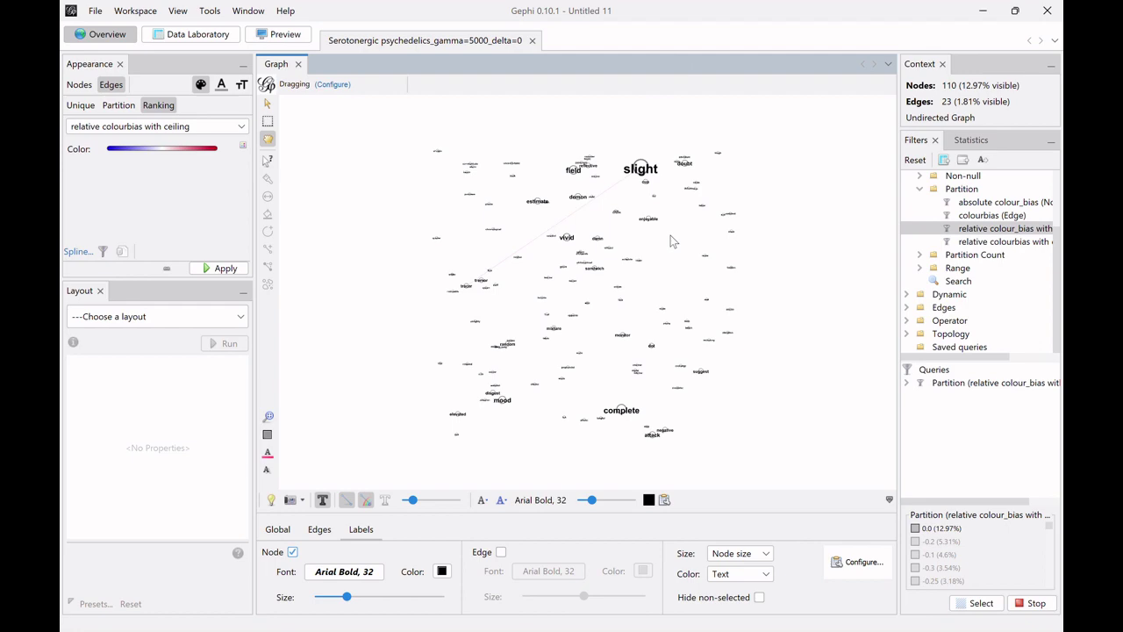
pyautogui.click(1036, 604)
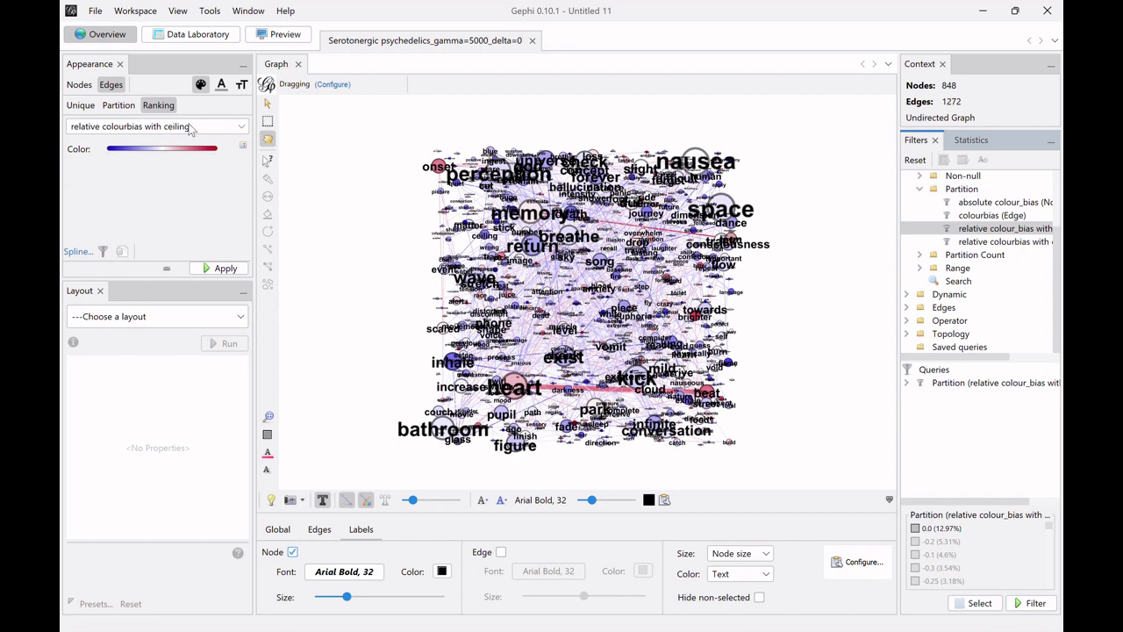
# Sort the node table descending by relative colour_bias with ceiling, then go back to Overview.
pyautogui.click(195, 39)
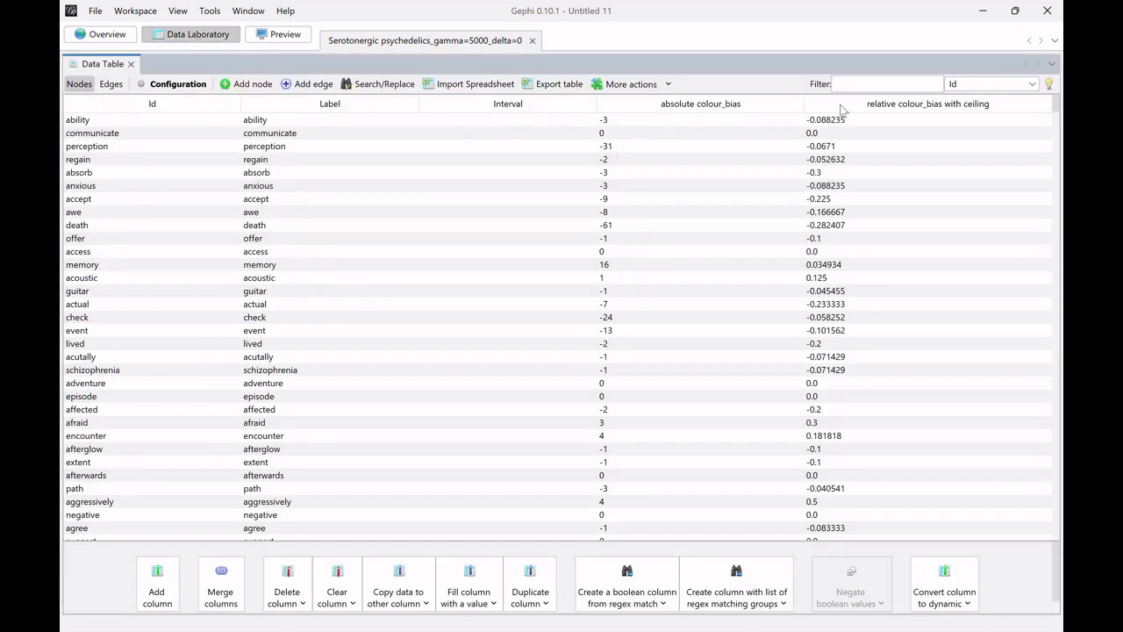
pyautogui.click(829, 106)
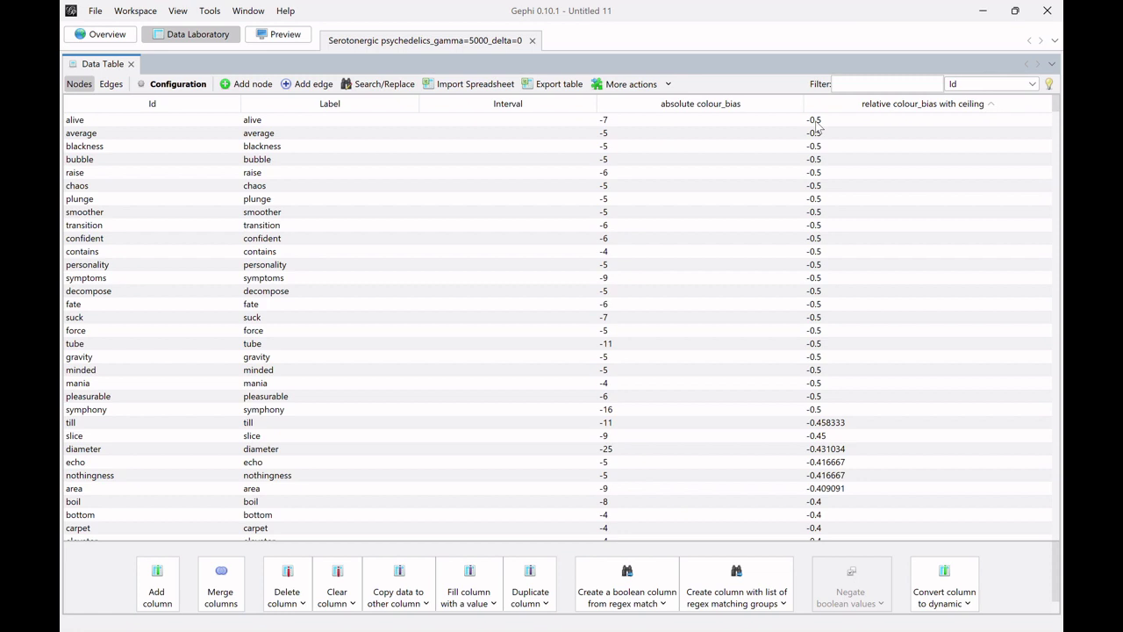
pyautogui.click(837, 108)
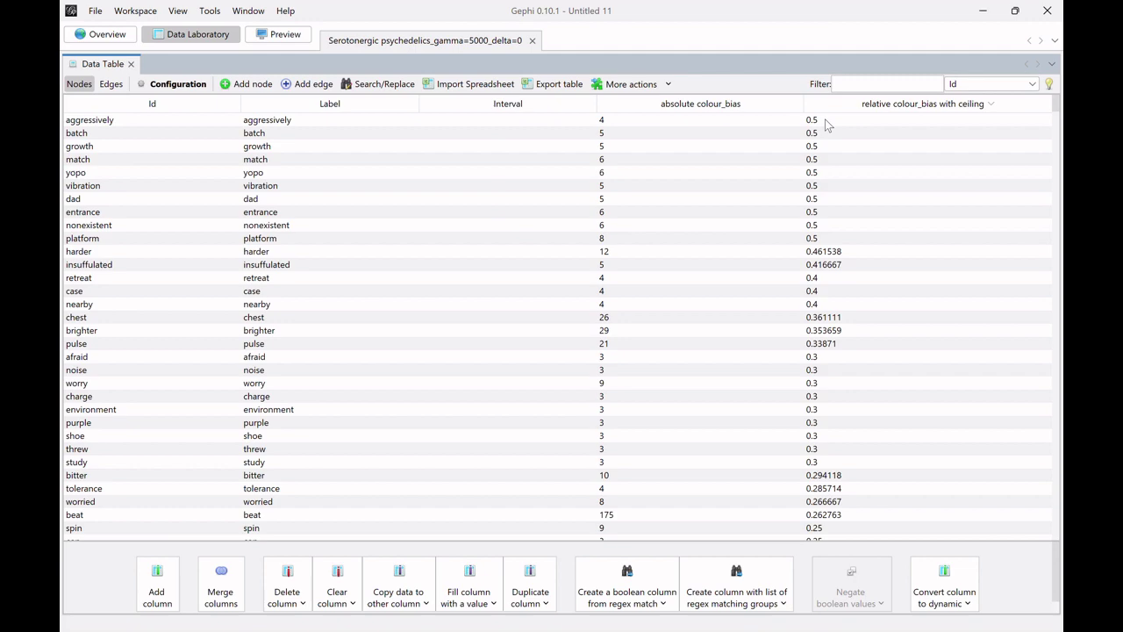
pyautogui.click(104, 35)
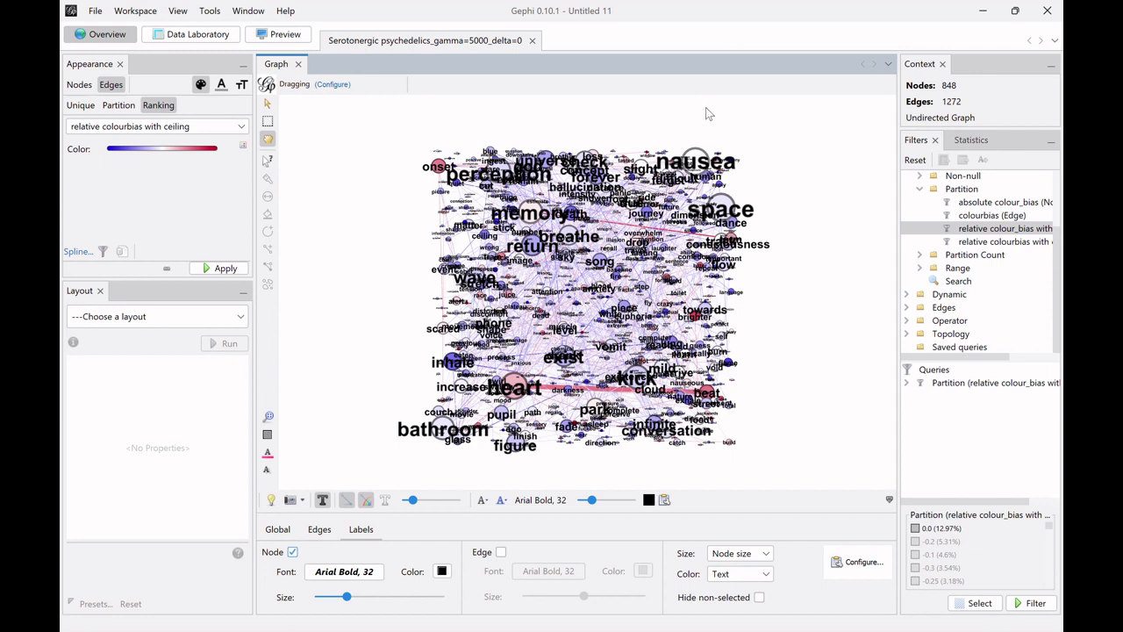
# Recolour nodes by absolute colour_bias using the blue-white-red palette.
pyautogui.click(227, 128)
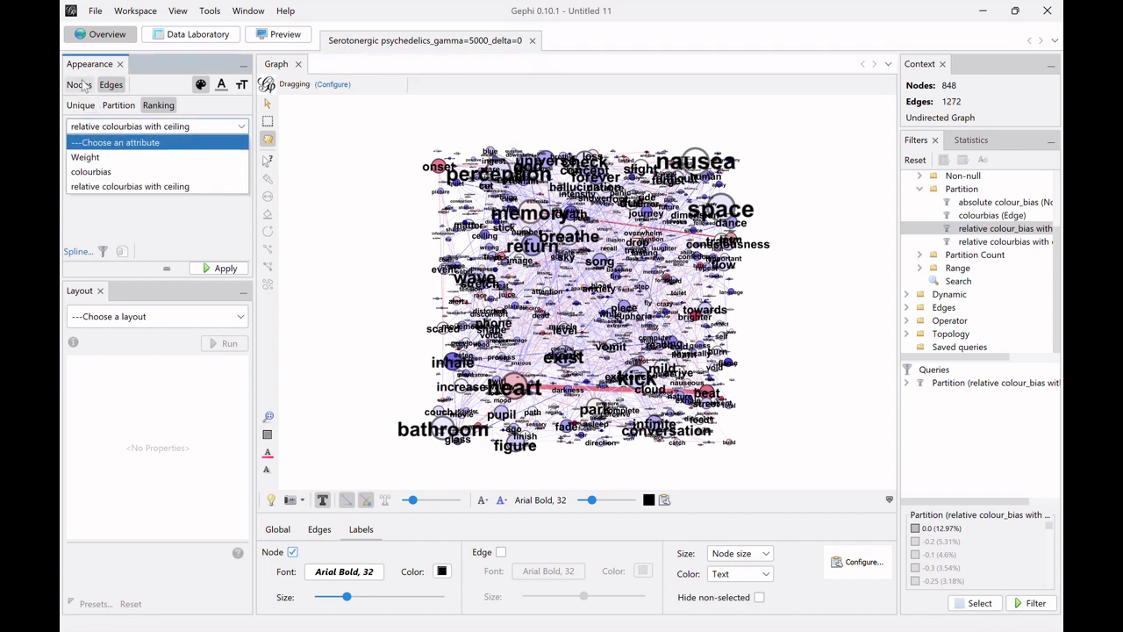
pyautogui.click(79, 84)
pyautogui.click(193, 130)
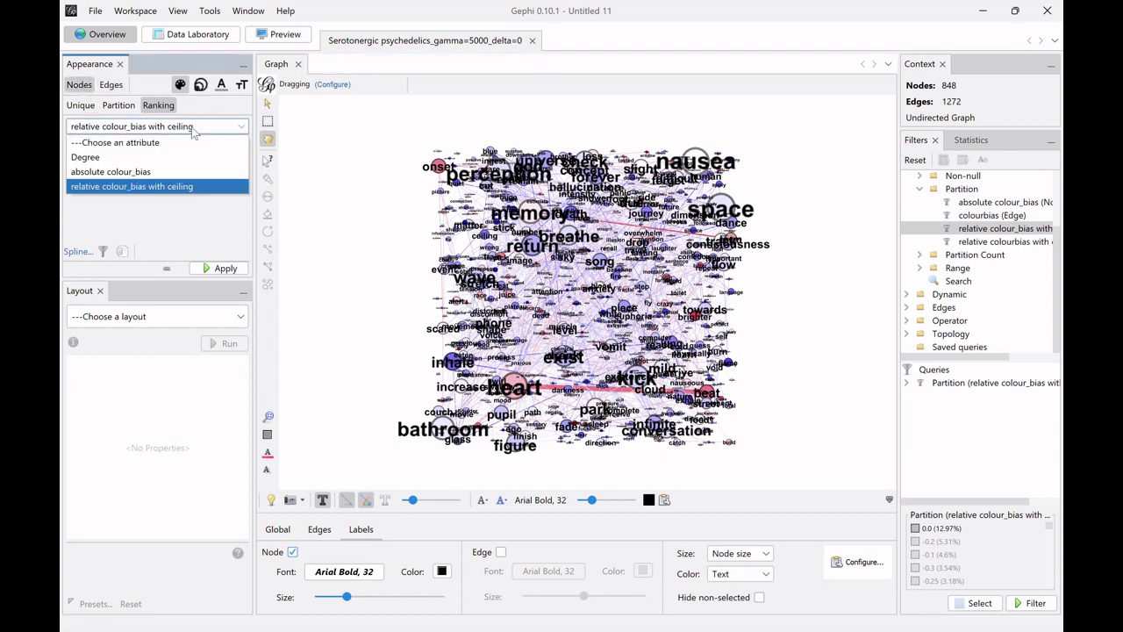
pyautogui.click(154, 173)
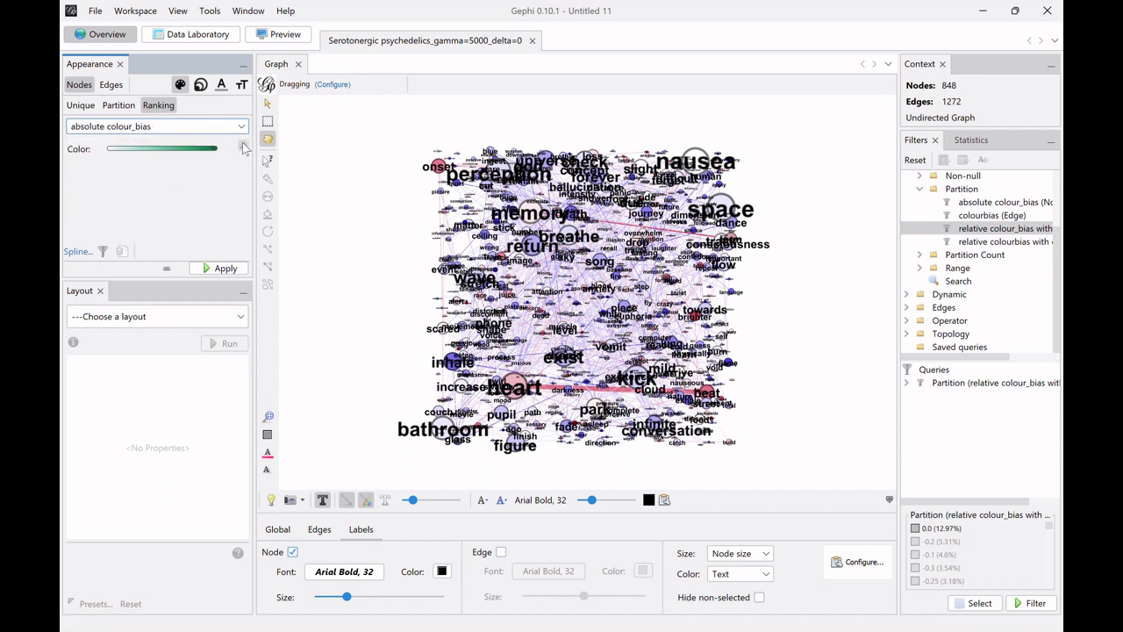
pyautogui.click(244, 149)
pyautogui.click(273, 175)
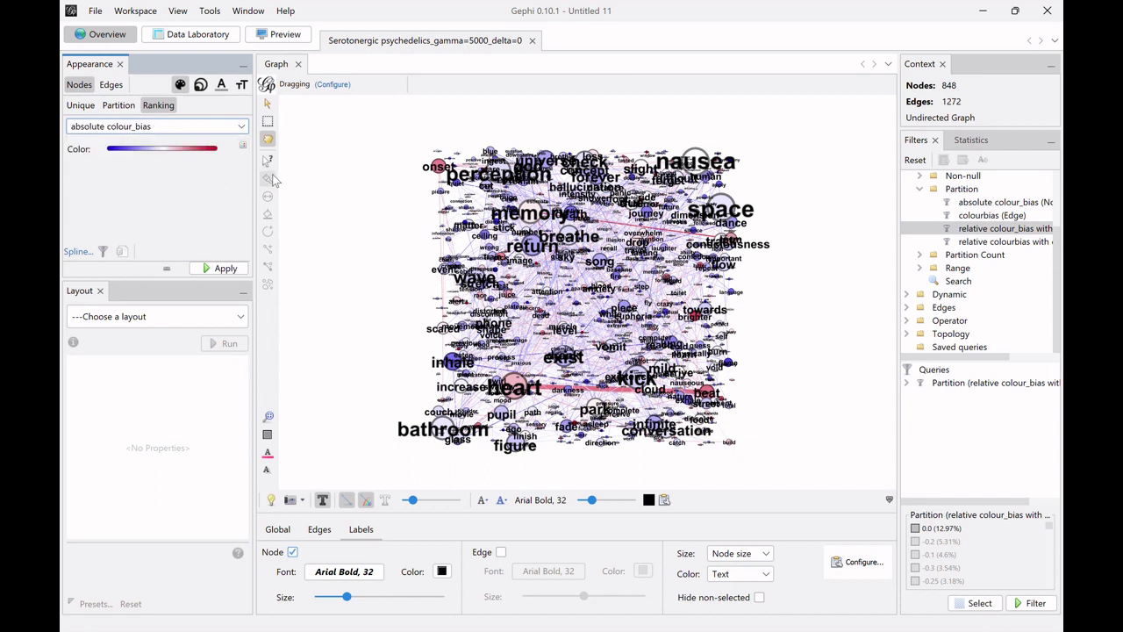
pyautogui.click(223, 268)
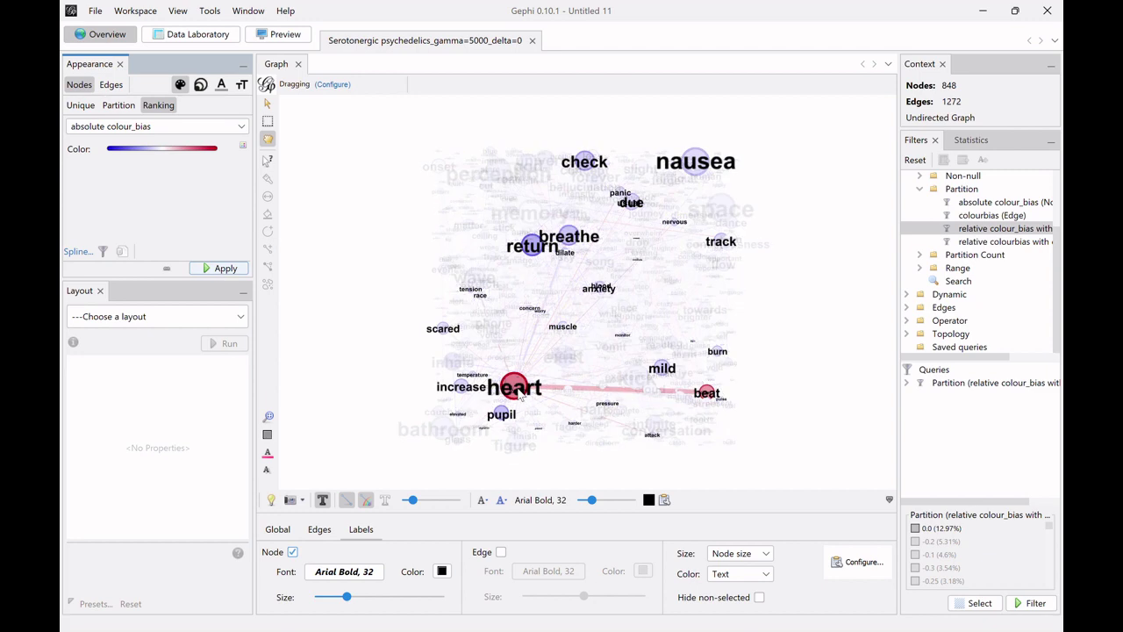
# Search the node table for 'heart', then clear the search and return to the graph.
pyautogui.click(208, 34)
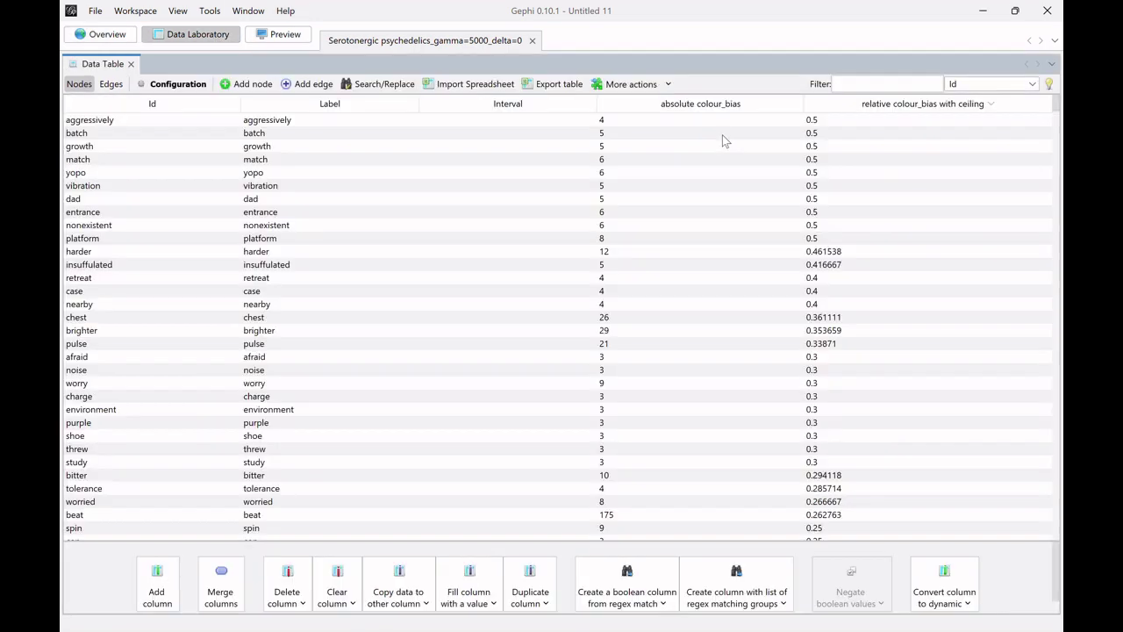
pyautogui.click(849, 83)
pyautogui.write('heart')
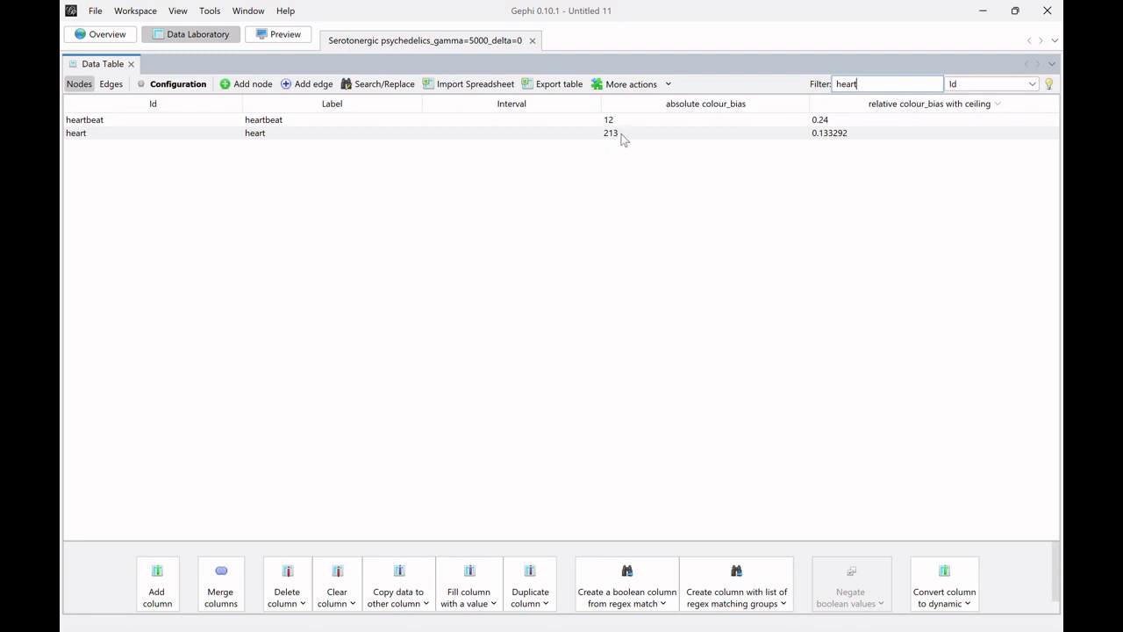
pyautogui.moveTo(860, 85); pyautogui.dragTo(835, 84)
pyautogui.press('BackSpace')
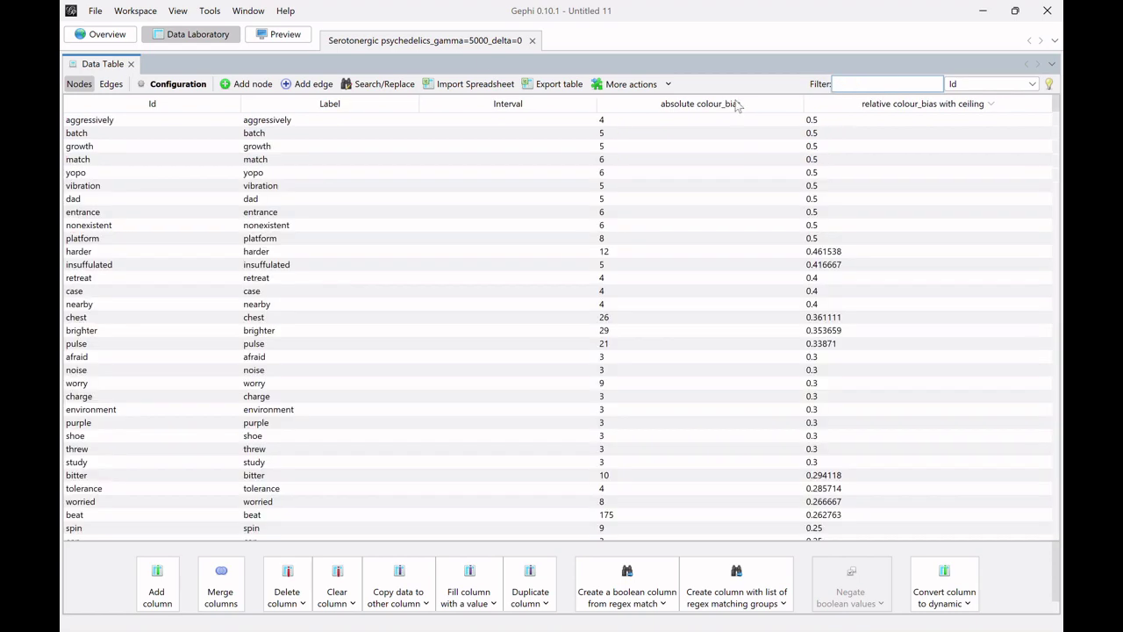
pyautogui.click(101, 34)
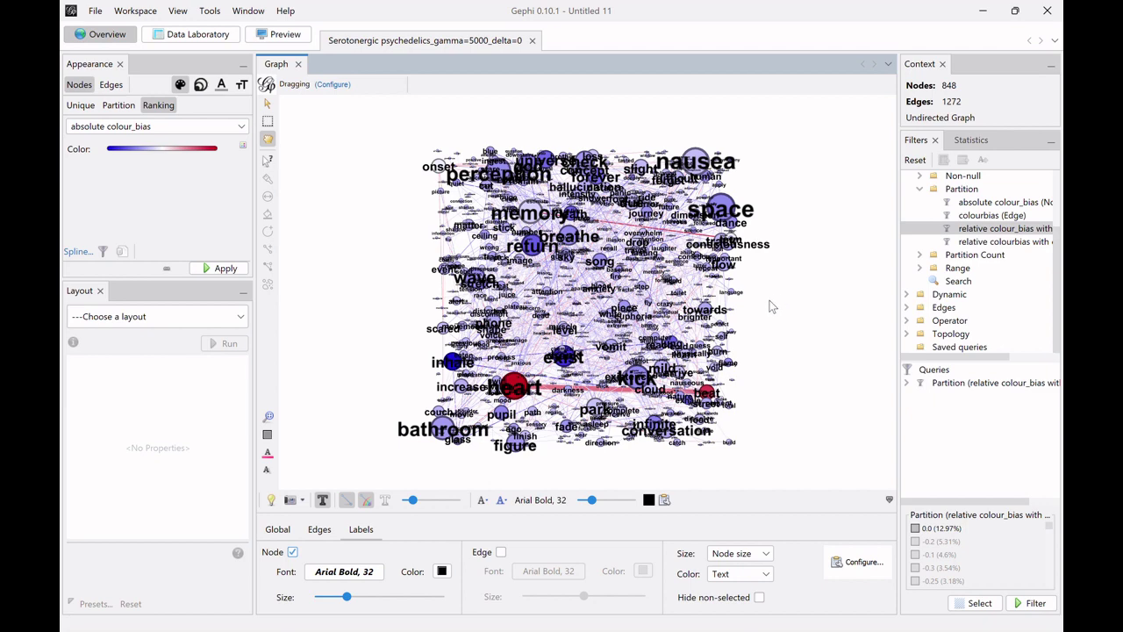
# Sort the node table by absolute colour_bias, highest first, then return to Overview.
pyautogui.click(191, 34)
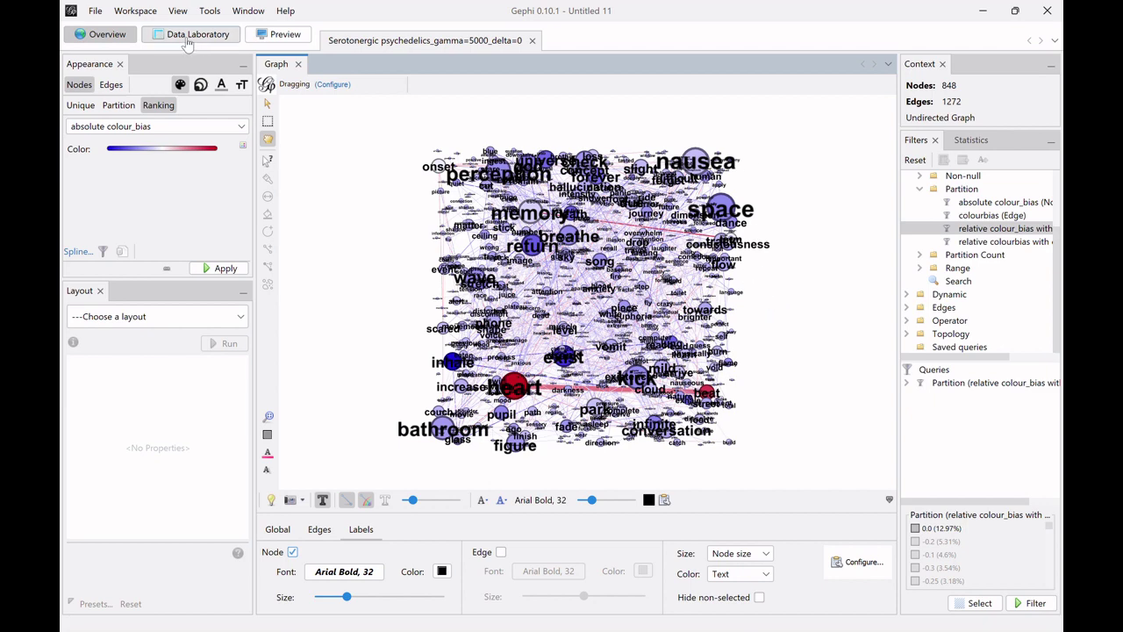
pyautogui.click(863, 92)
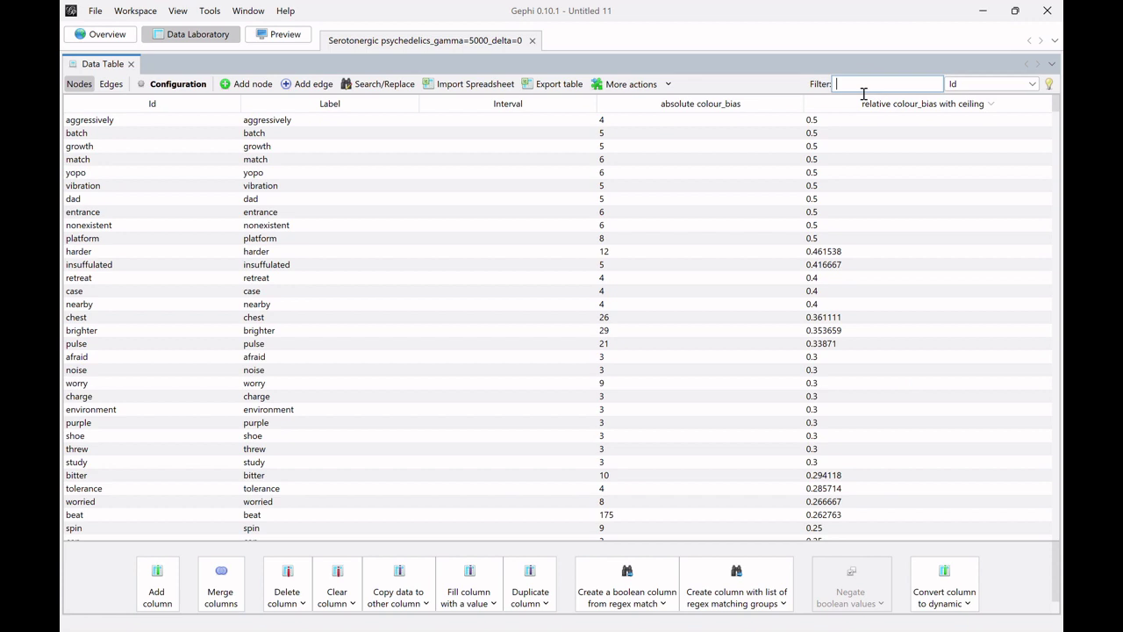
pyautogui.click(709, 104)
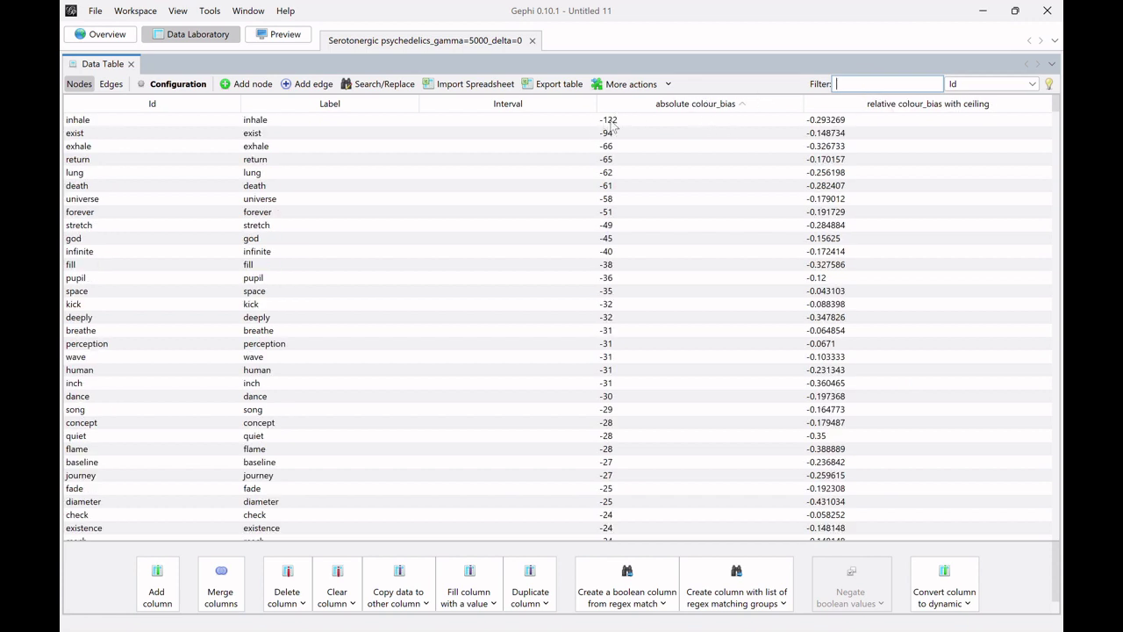
pyautogui.click(654, 107)
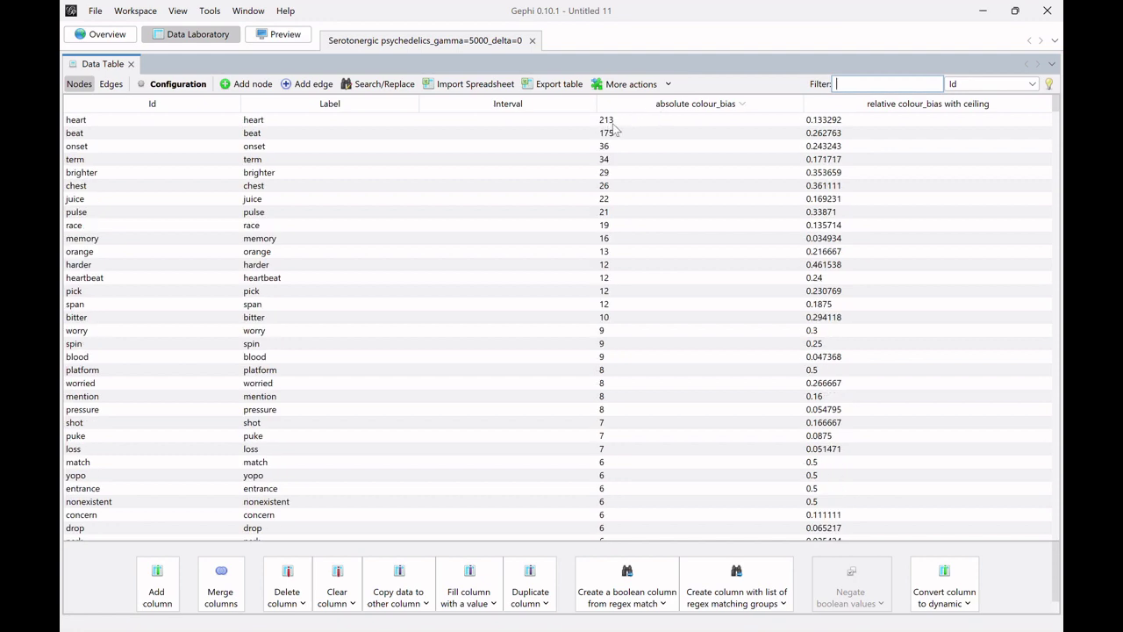
pyautogui.click(115, 37)
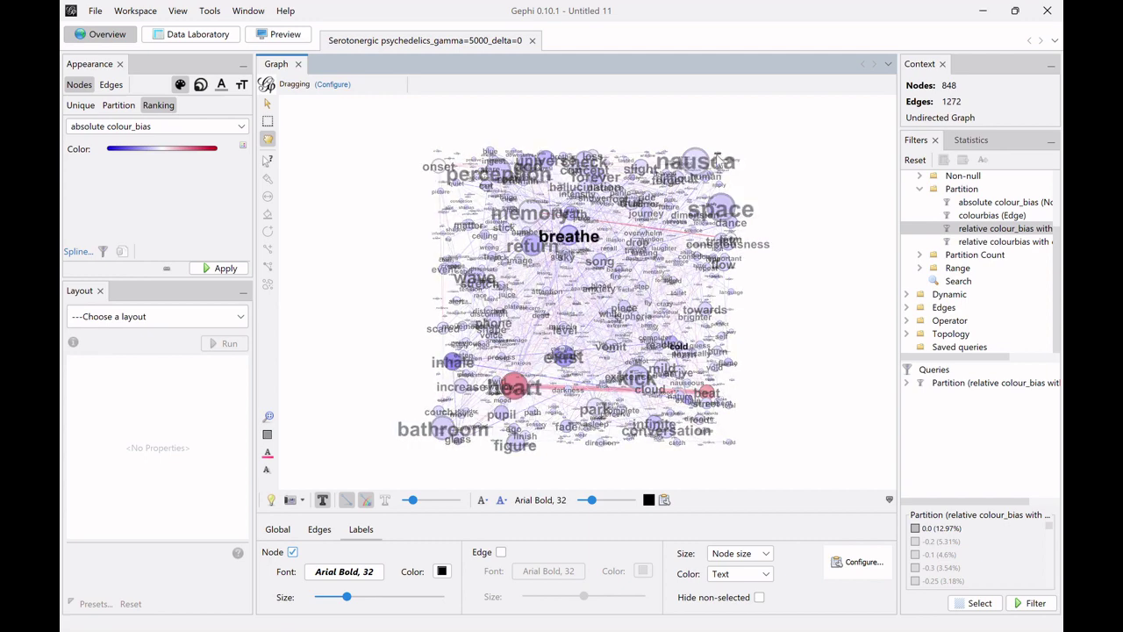
# Rank node colours by relative colour_bias with ceiling and apply the paler gradient.
pyautogui.click(182, 132)
pyautogui.click(157, 182)
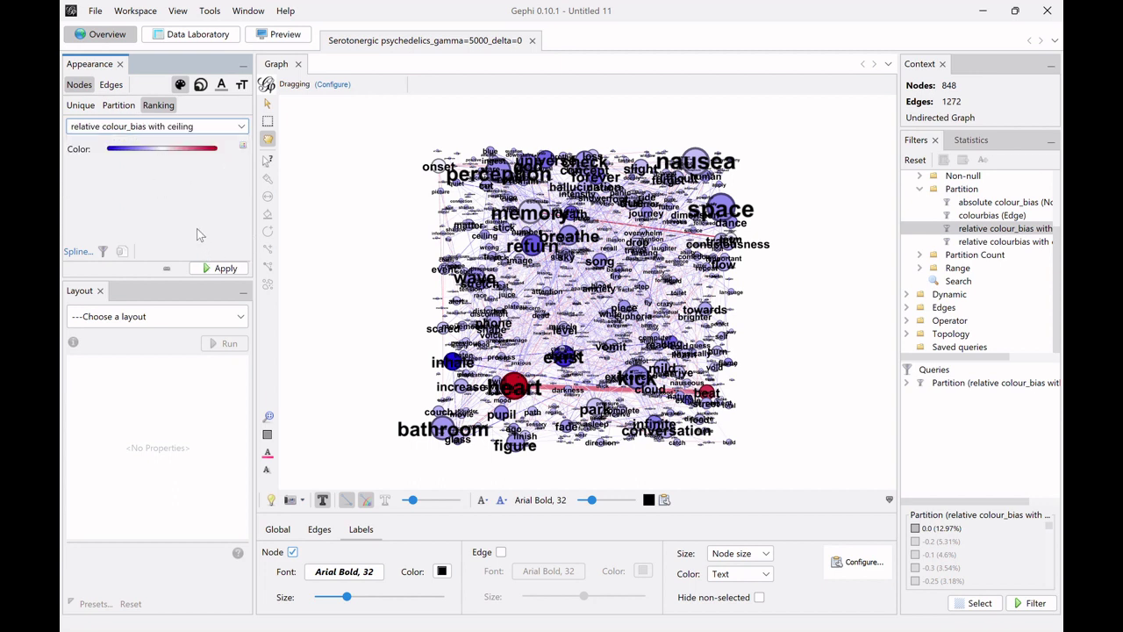
pyautogui.click(222, 268)
pyautogui.click(232, 272)
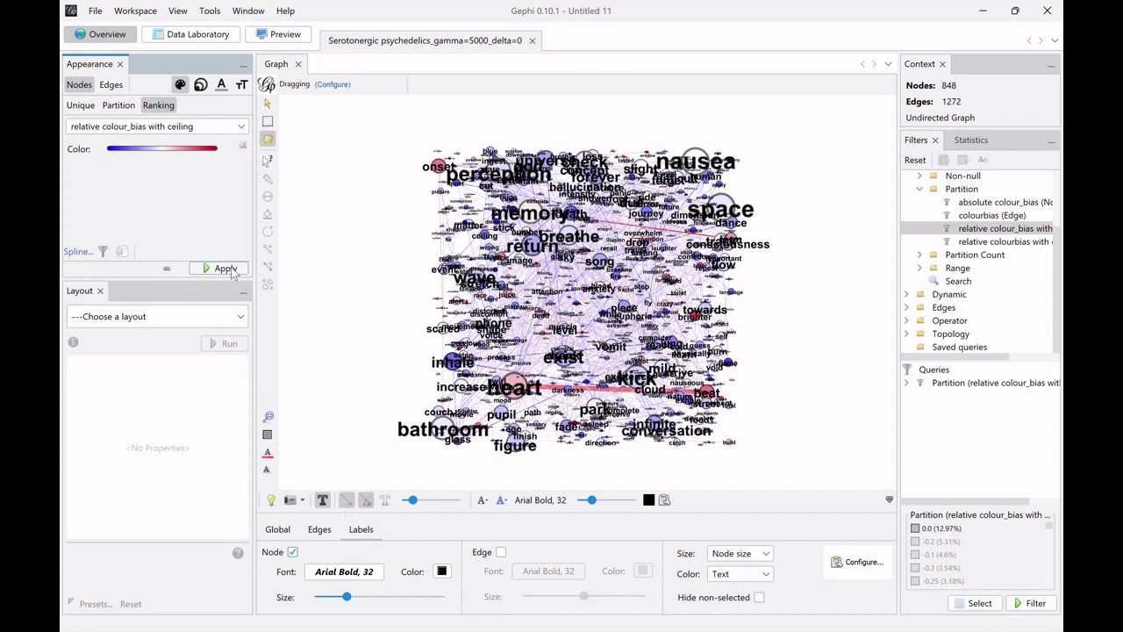
pyautogui.click(111, 85)
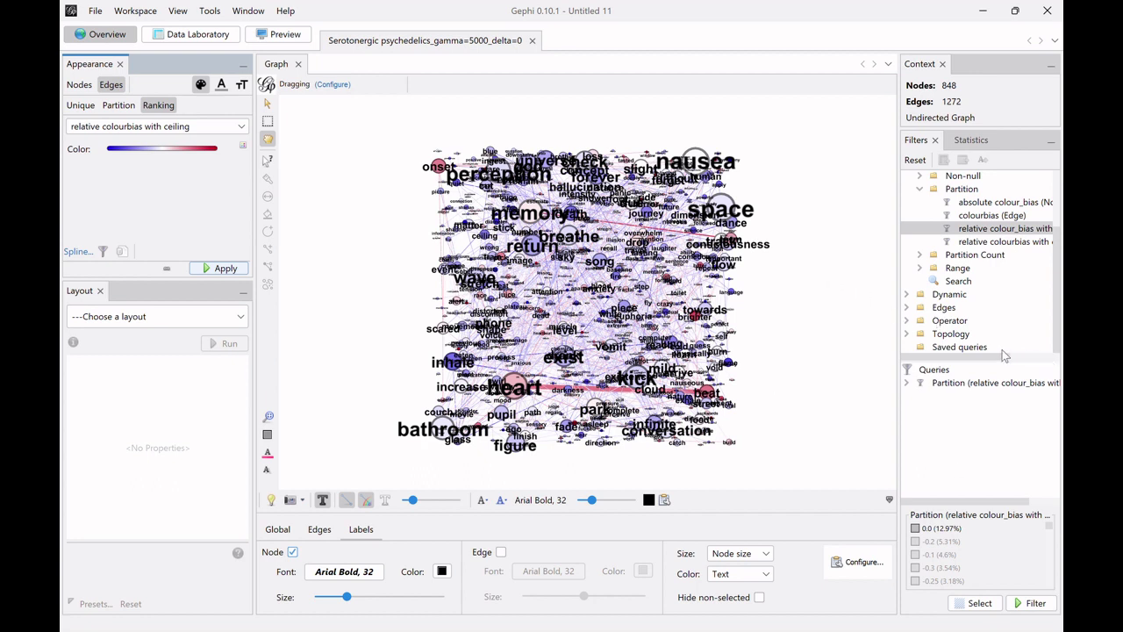
# Delete the colour_bias partition filter query and bring up the Modularity settings dialog.
pyautogui.click(965, 384)
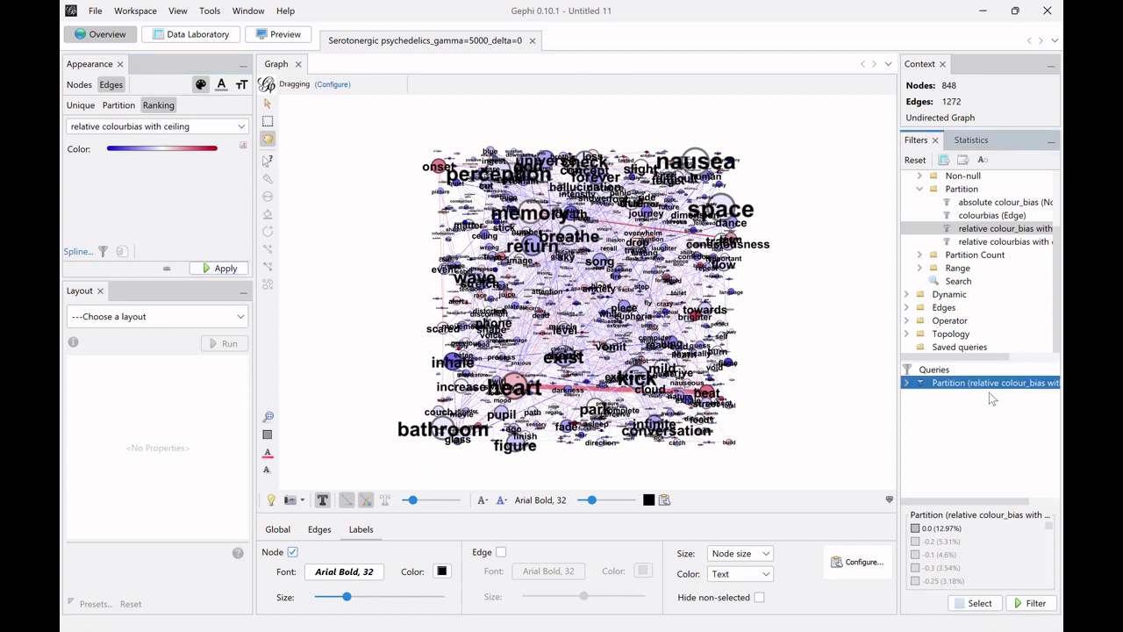
pyautogui.press('Delete')
pyautogui.click(965, 140)
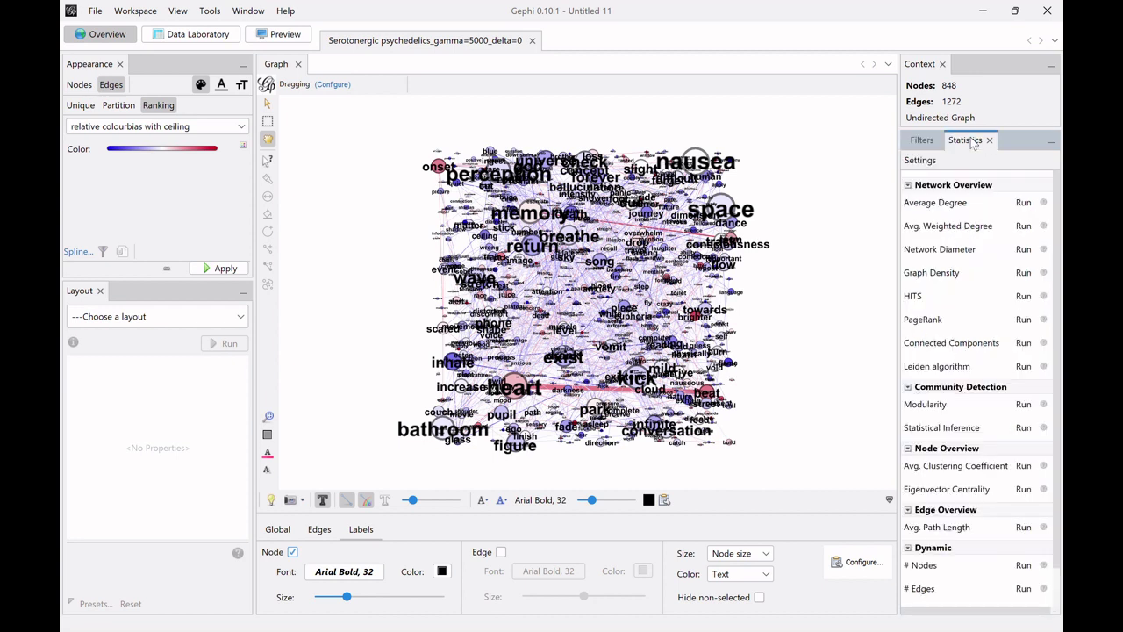
pyautogui.click(1023, 405)
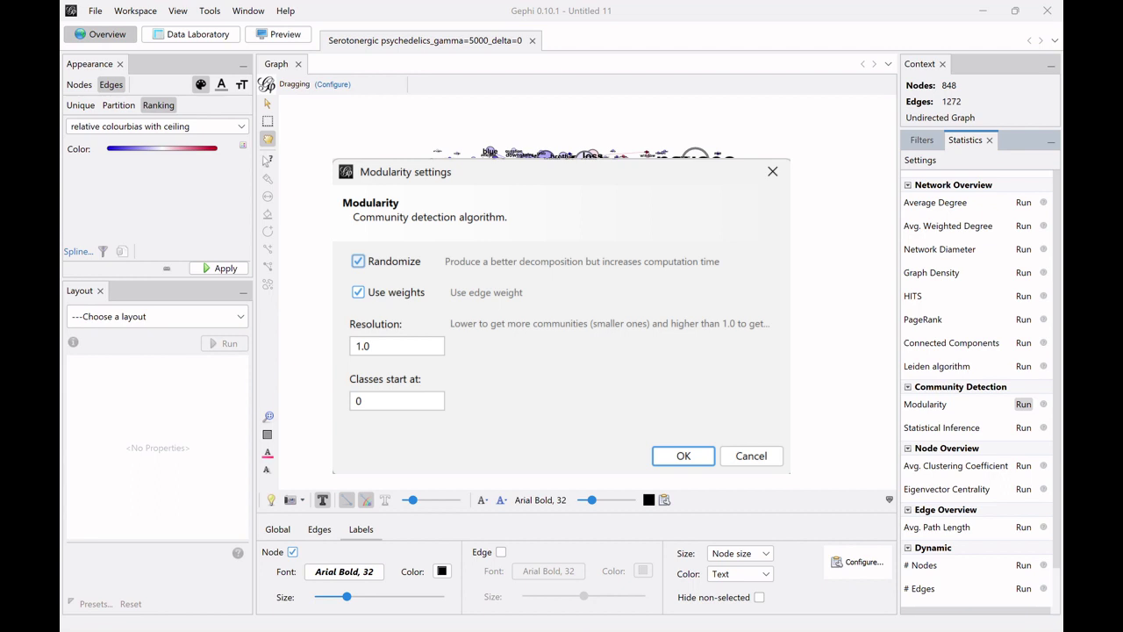
# Run Modularity detection (0.723, 79 communities) and close the results report.
pyautogui.click(684, 455)
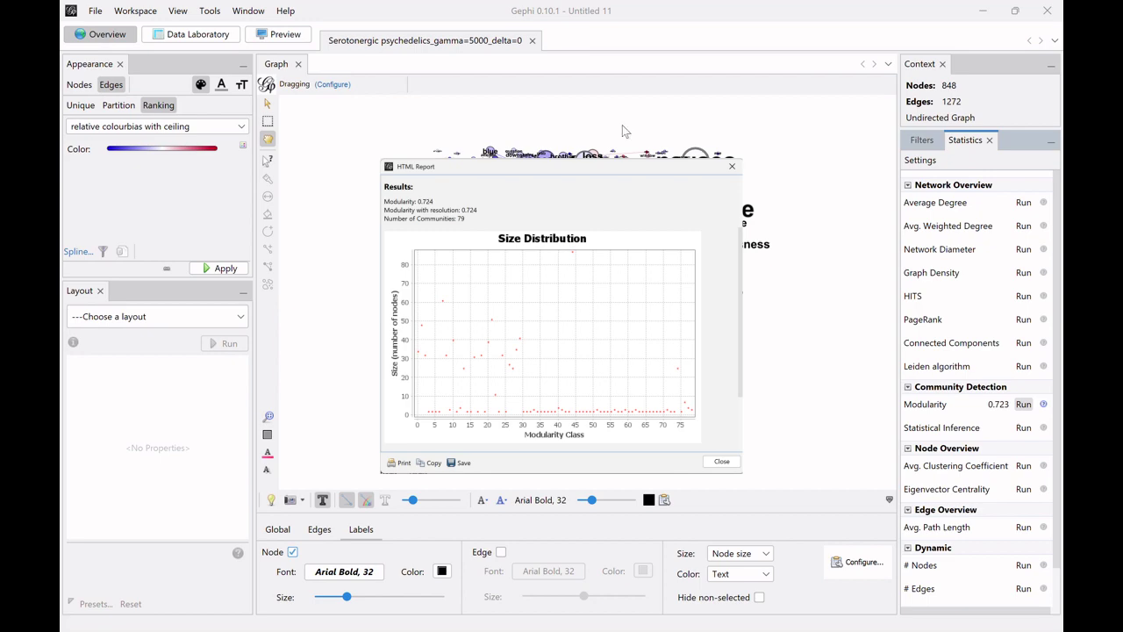
pyautogui.press('Escape')
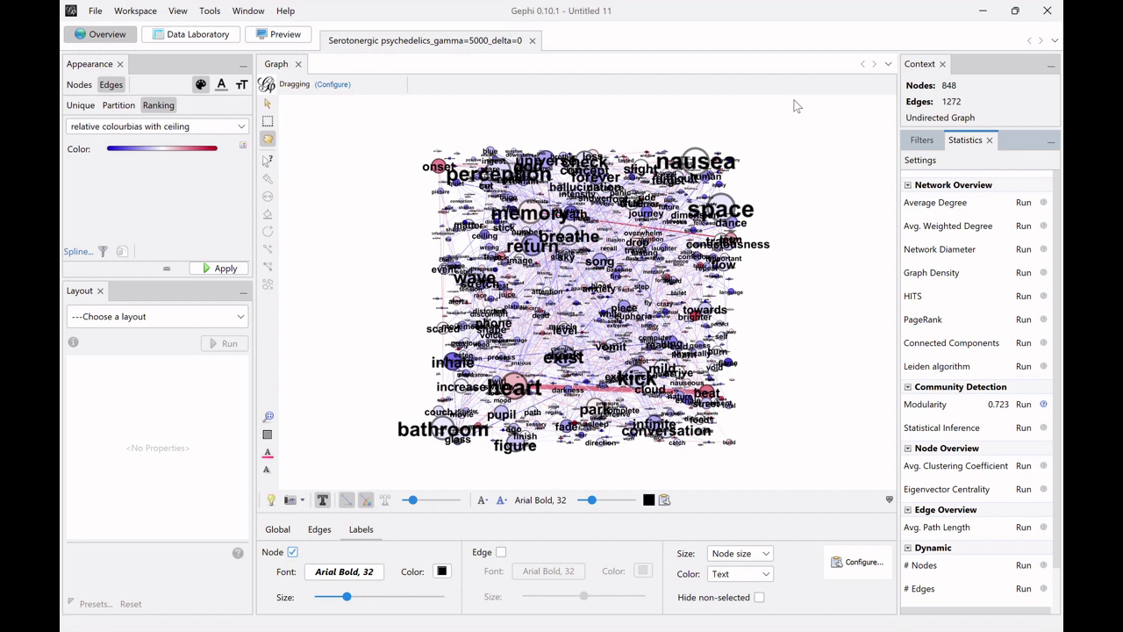
# Run Circle Pack Layout with Hierarchy1 set to Modularity Class.
pyautogui.click(159, 316)
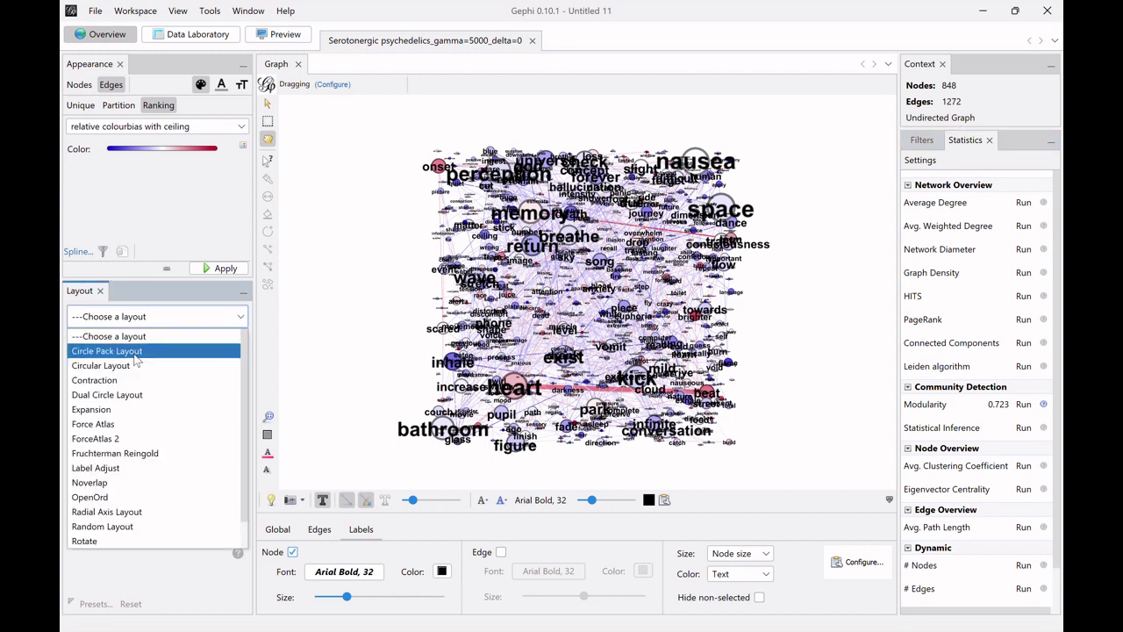
pyautogui.click(133, 351)
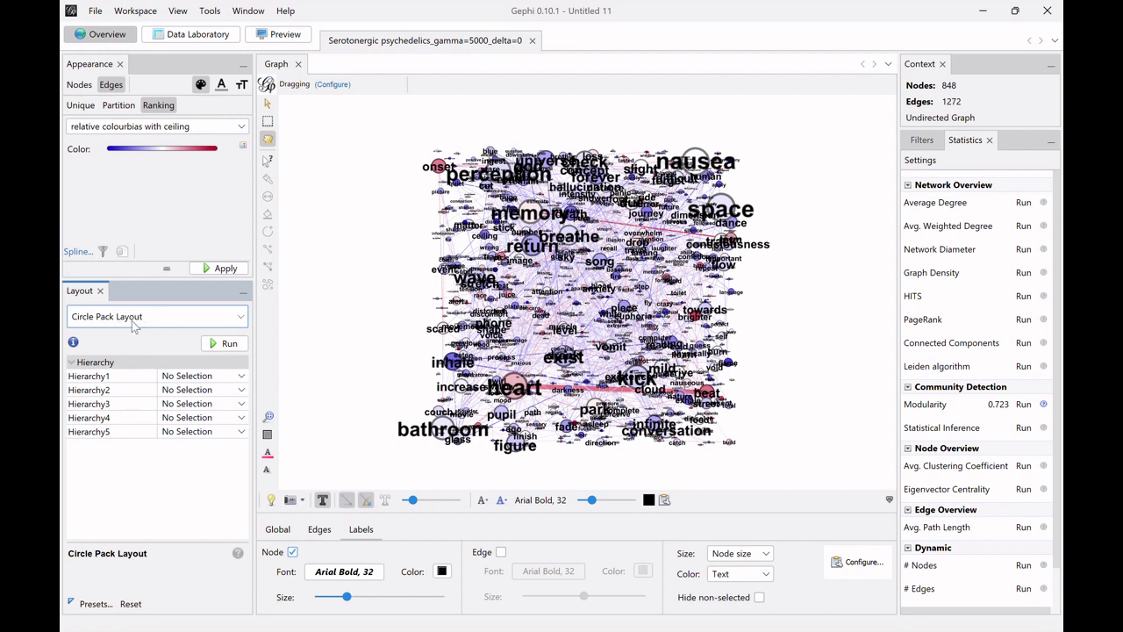
pyautogui.click(177, 11)
pyautogui.moveTo(211, 10)
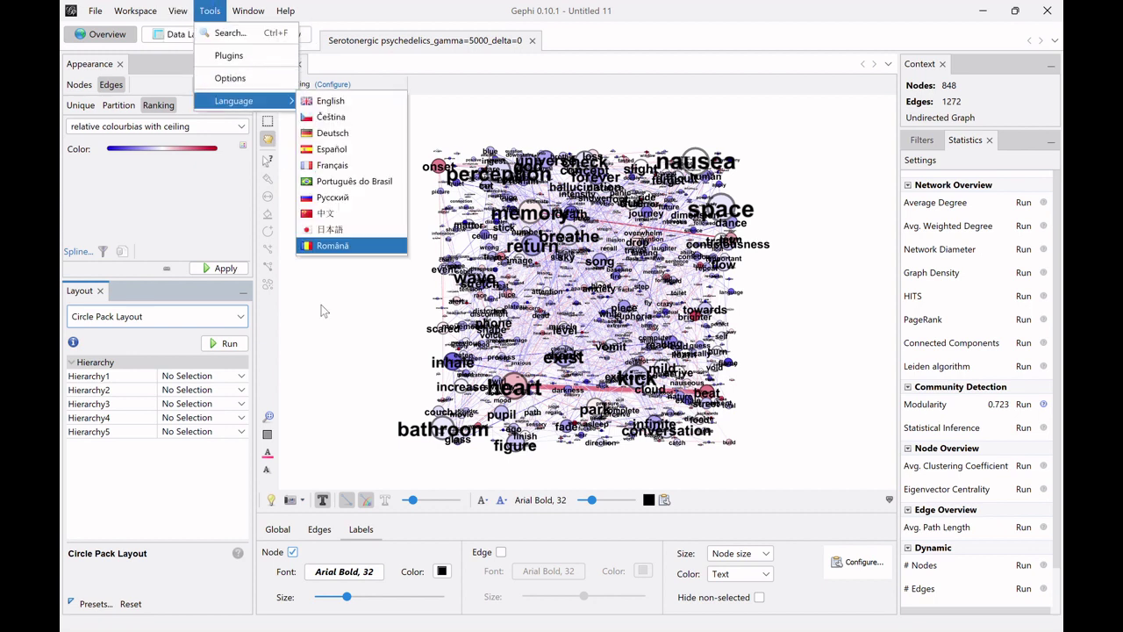
pyautogui.click(367, 347)
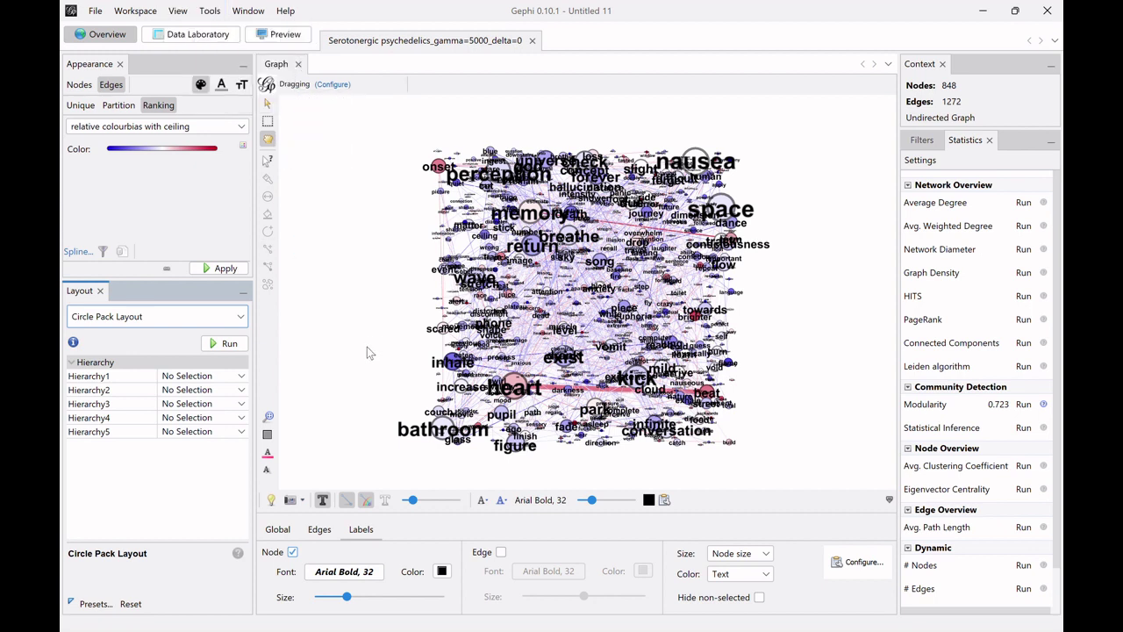
pyautogui.click(235, 380)
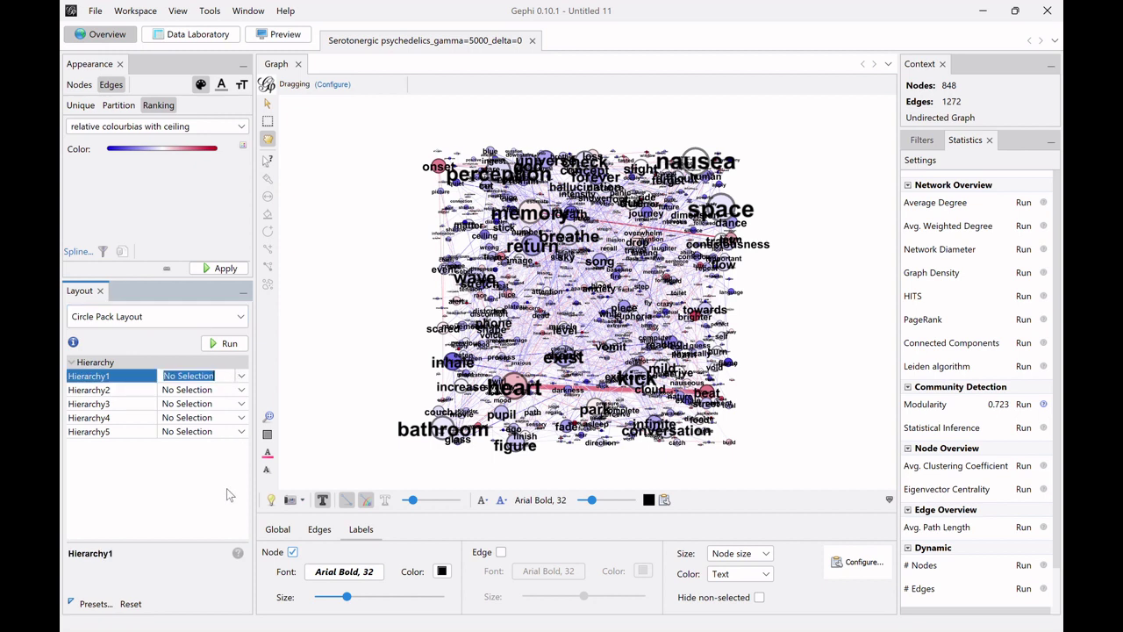
pyautogui.press('Down')
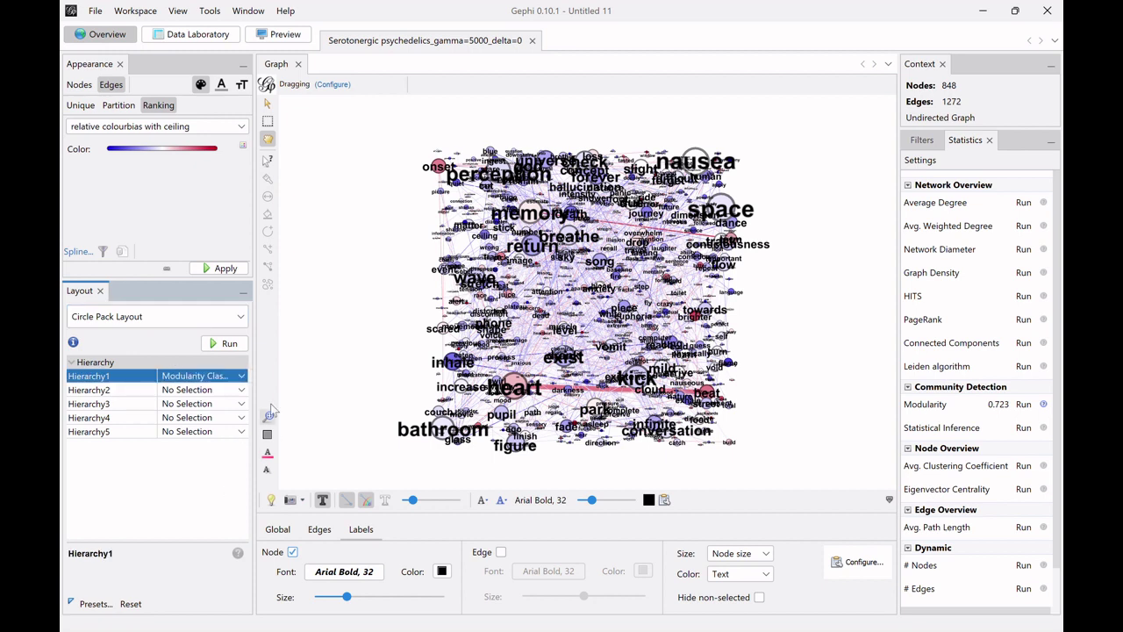
pyautogui.click(230, 344)
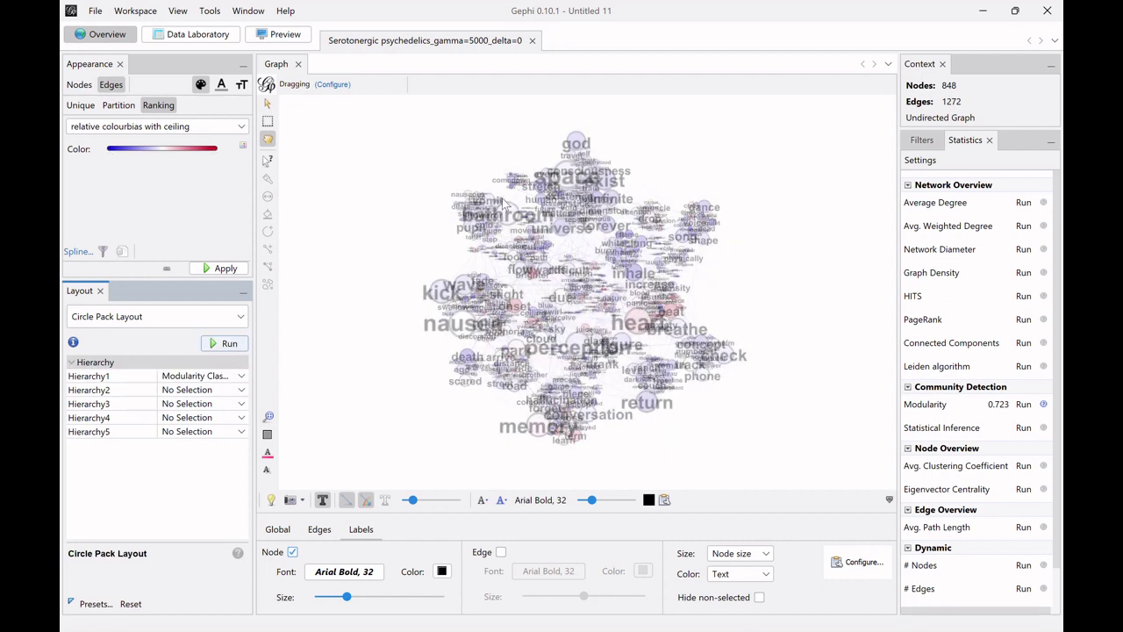
# Shrink the node labels slightly and choose Modularity Class for node Partition colouring.
pyautogui.moveTo(348, 597); pyautogui.dragTo(333, 598)
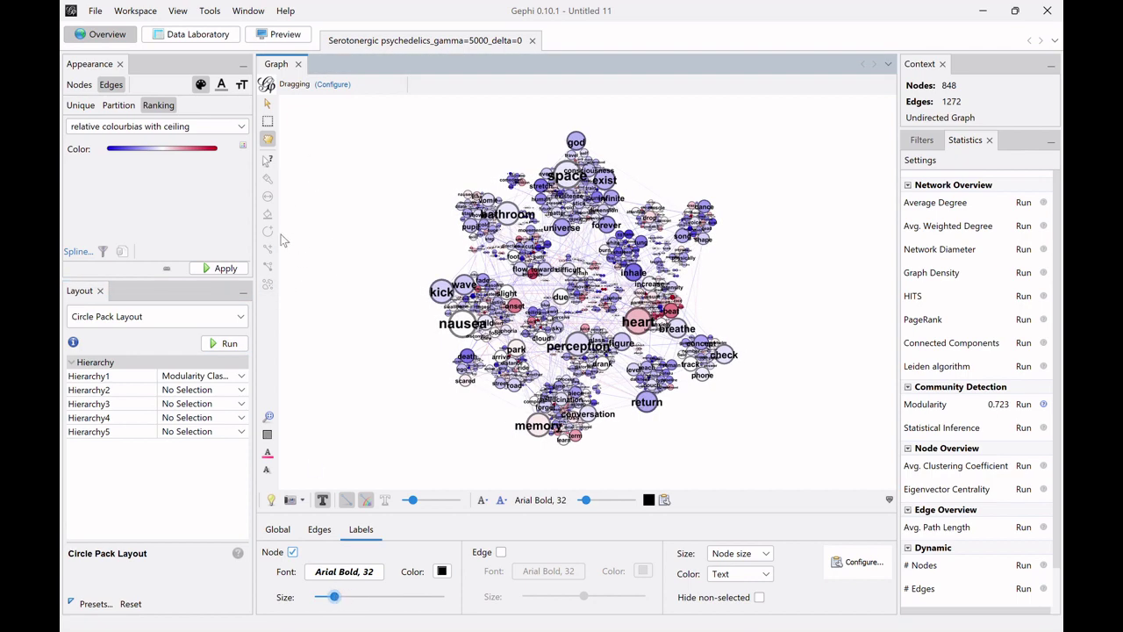
pyautogui.click(120, 105)
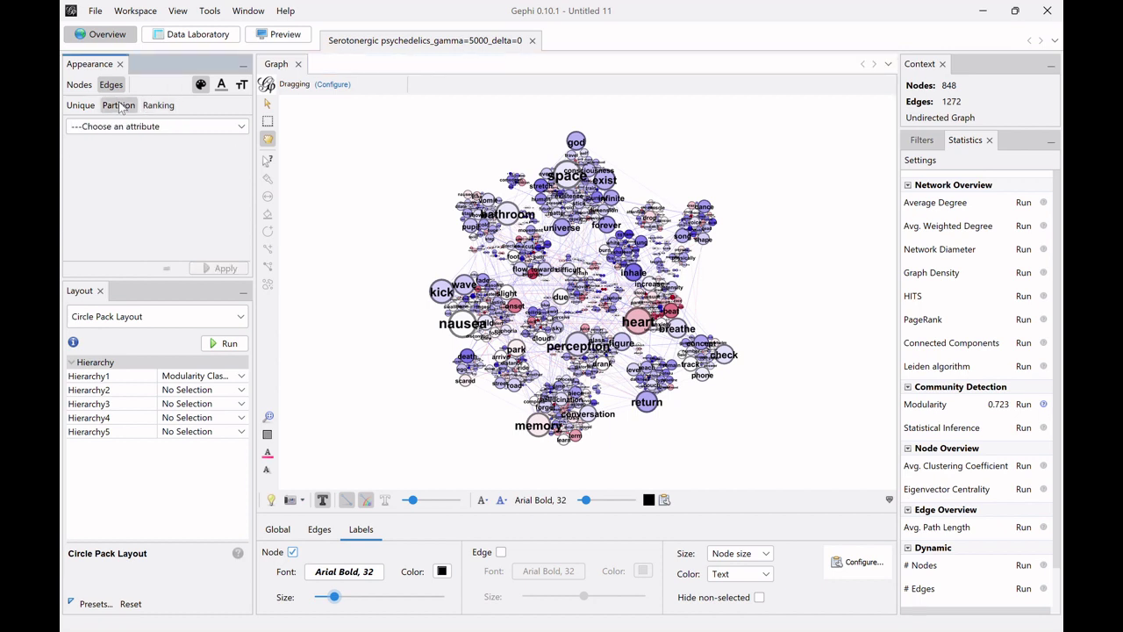
pyautogui.click(79, 84)
pyautogui.click(121, 107)
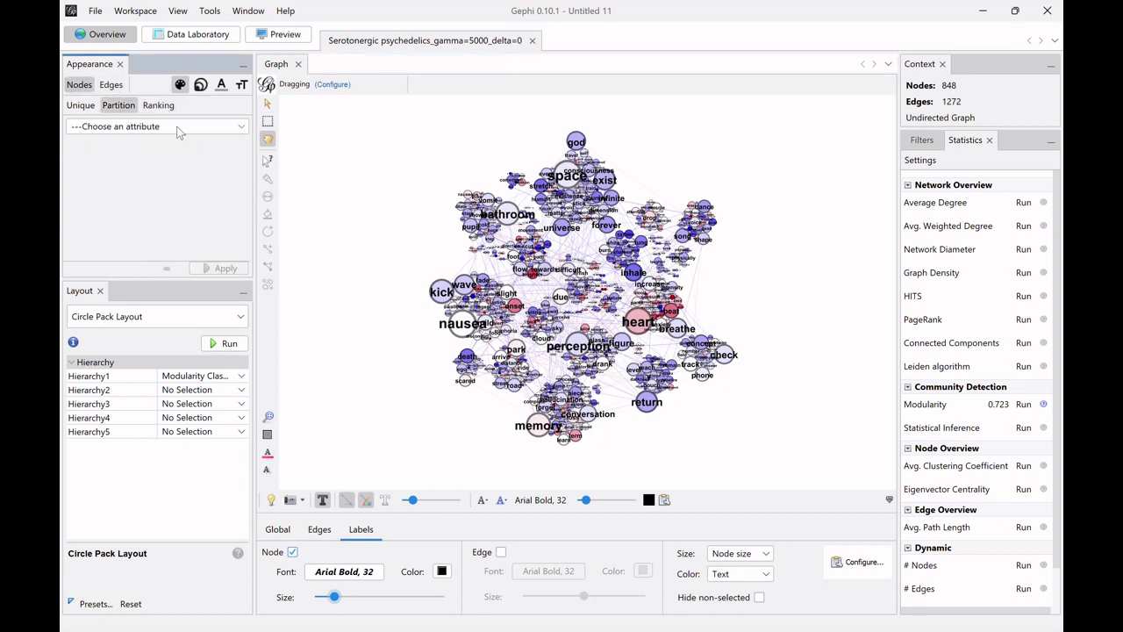
pyautogui.click(180, 132)
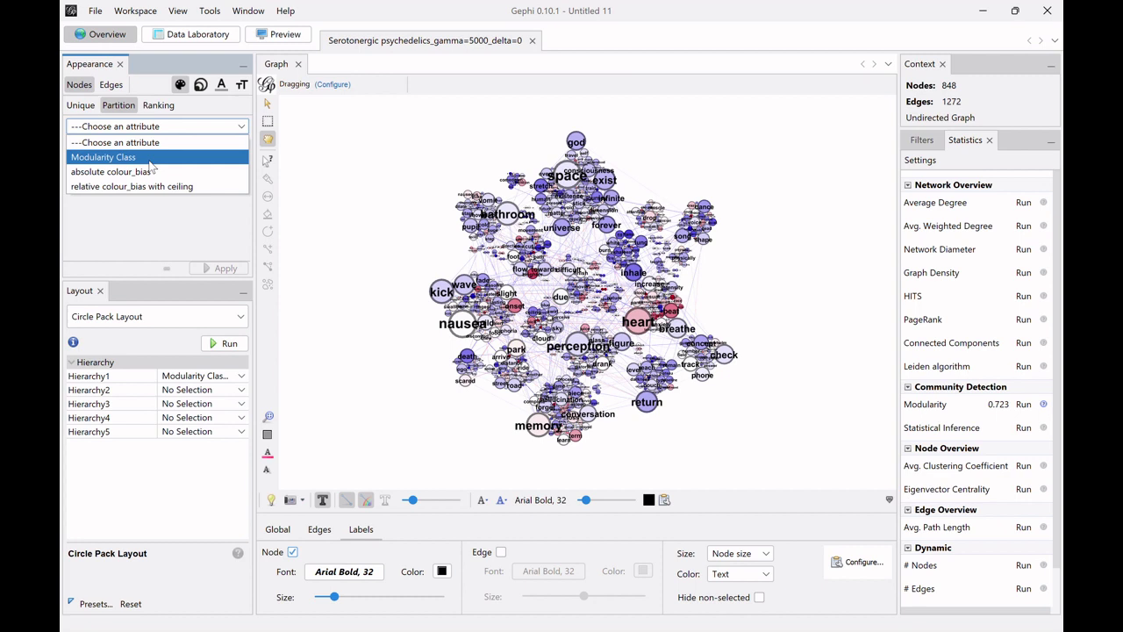
pyautogui.click(151, 158)
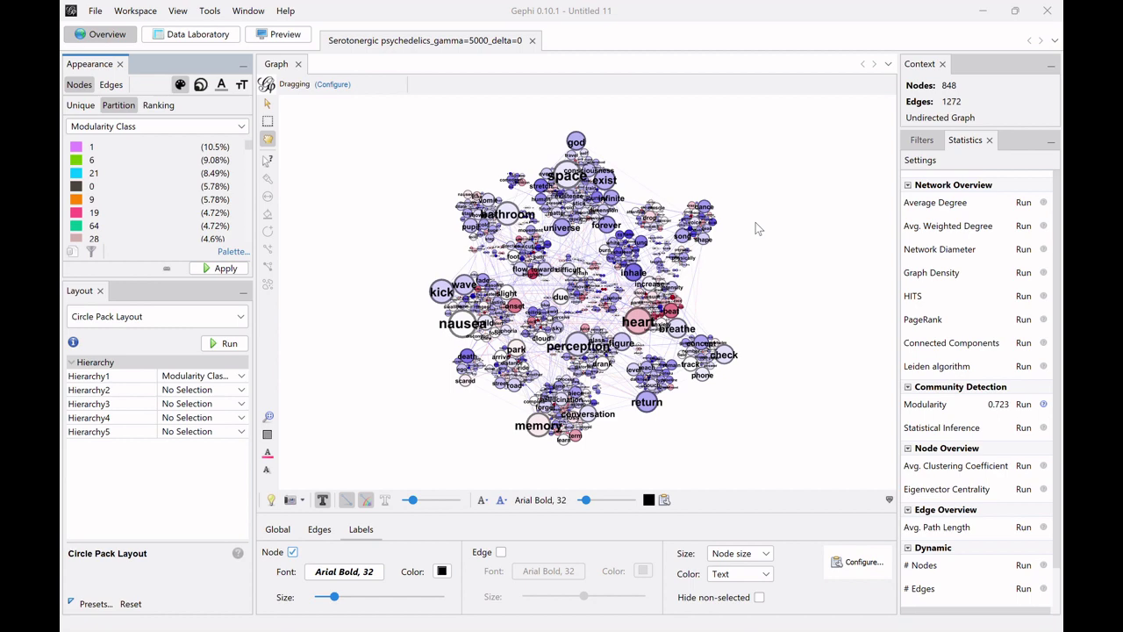
# Colour nodes by Modularity Class with a regenerated palette, then view the node table in Data Laboratory.
pyautogui.click(620, 448)
pyautogui.click(225, 268)
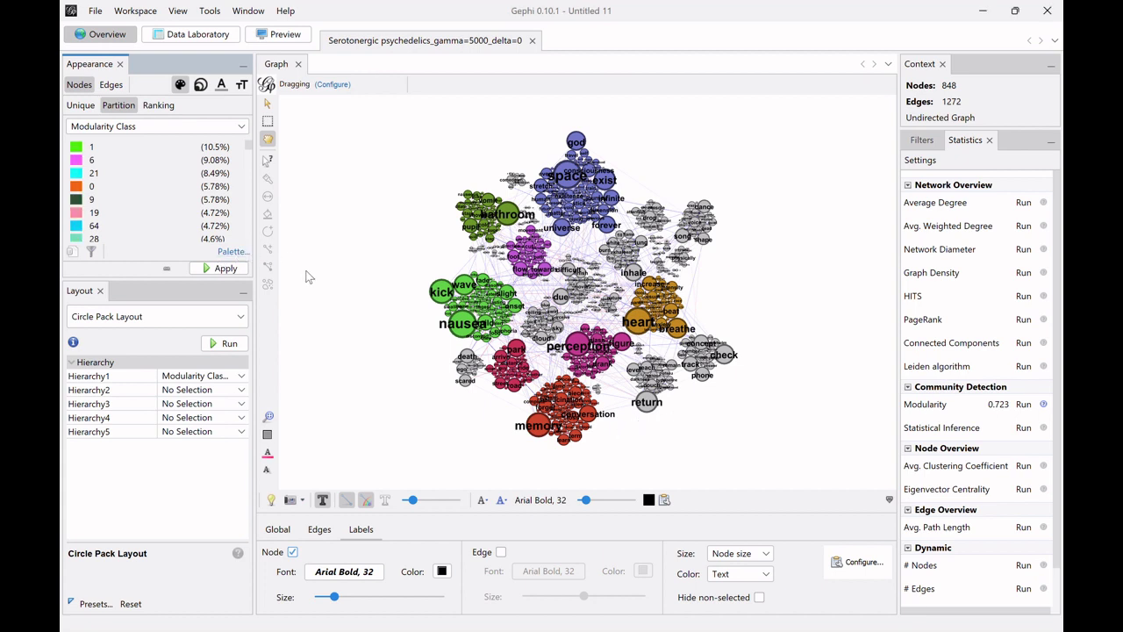
pyautogui.click(224, 269)
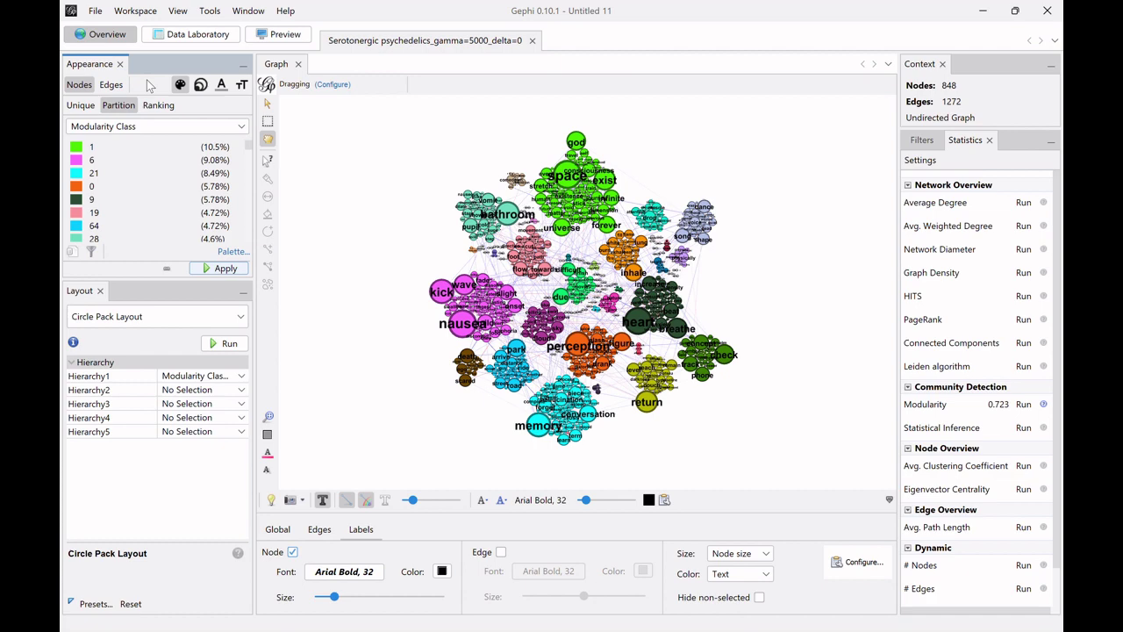
pyautogui.click(198, 34)
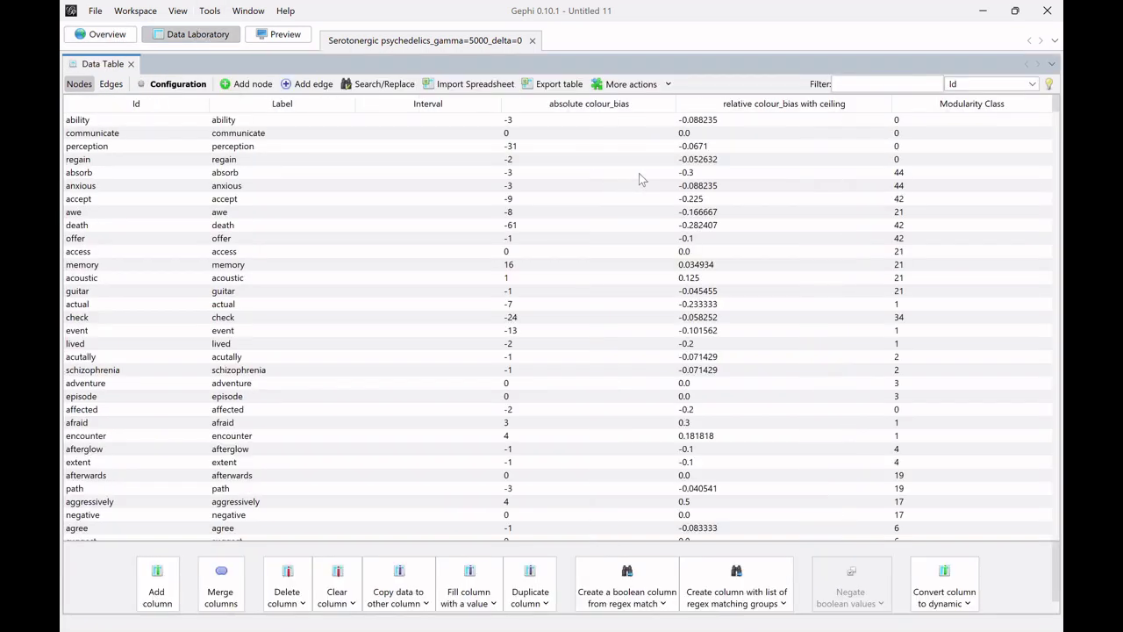
# Sort the node table by Modularity Class ascending, listing class 0 words first.
pyautogui.click(941, 106)
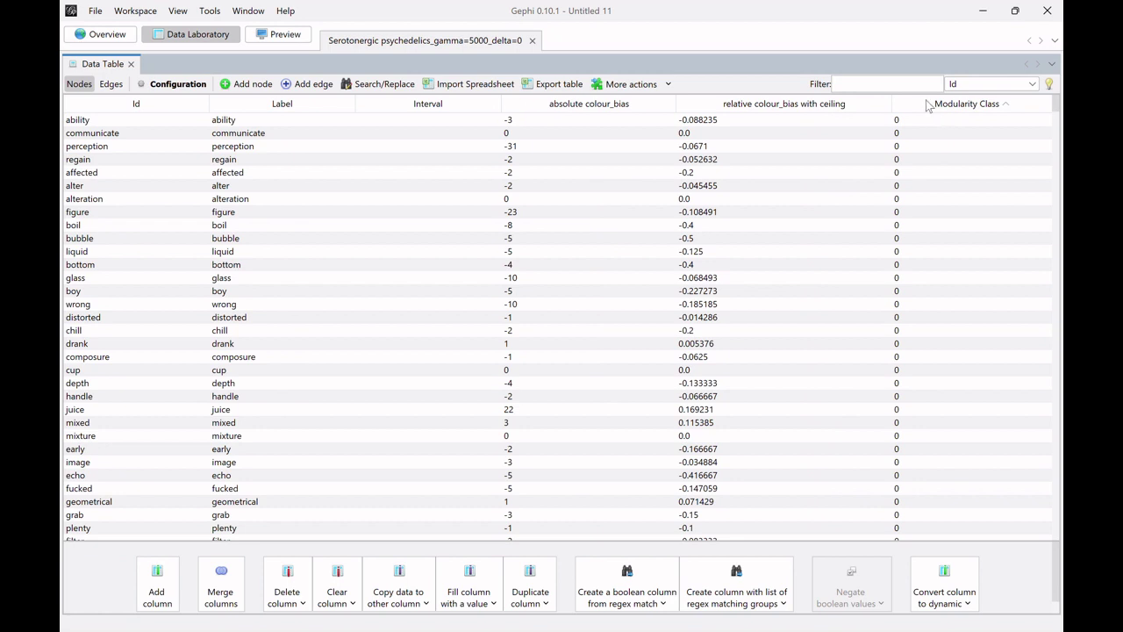
pyautogui.click(930, 106)
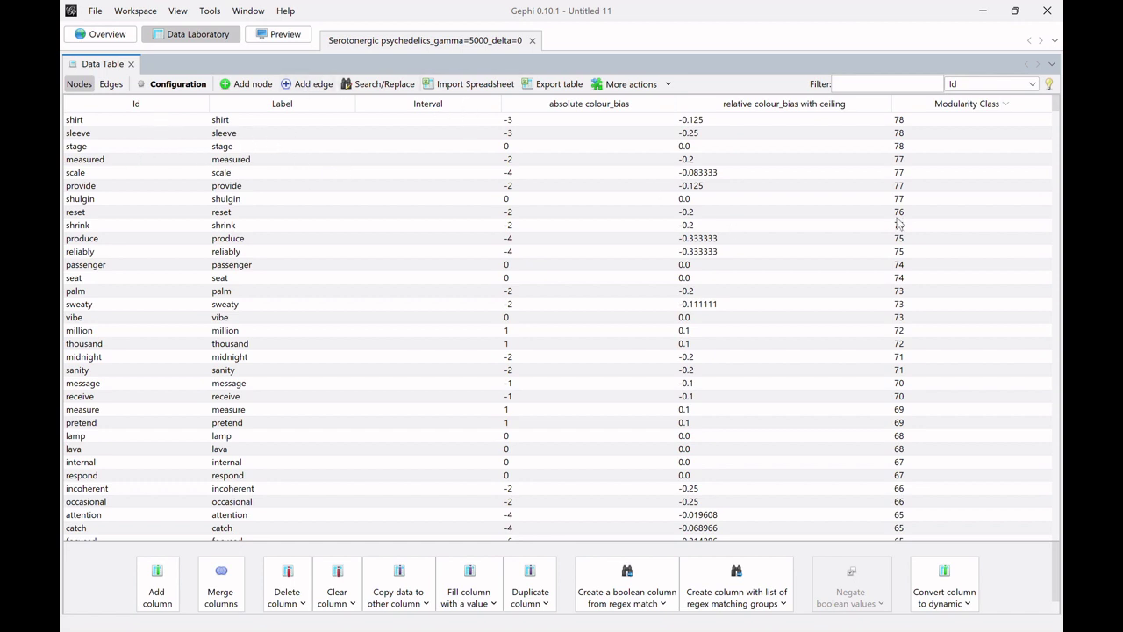
pyautogui.click(941, 111)
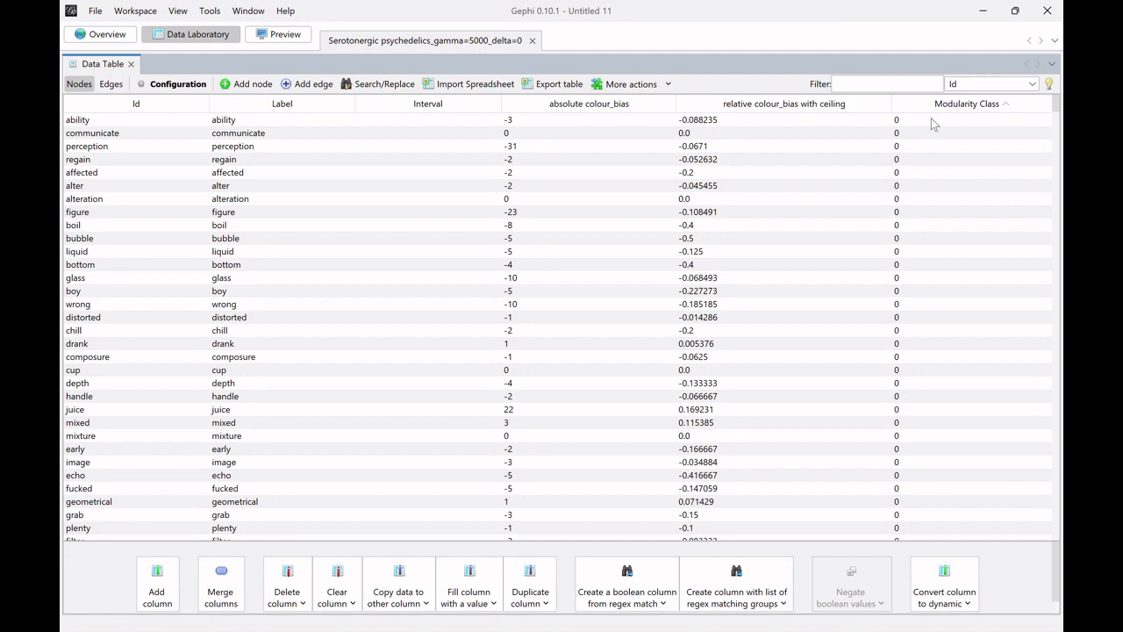
# Back in Overview, recolour nodes blue-to-red by relative colour_bias with ceiling ranking.
pyautogui.click(123, 41)
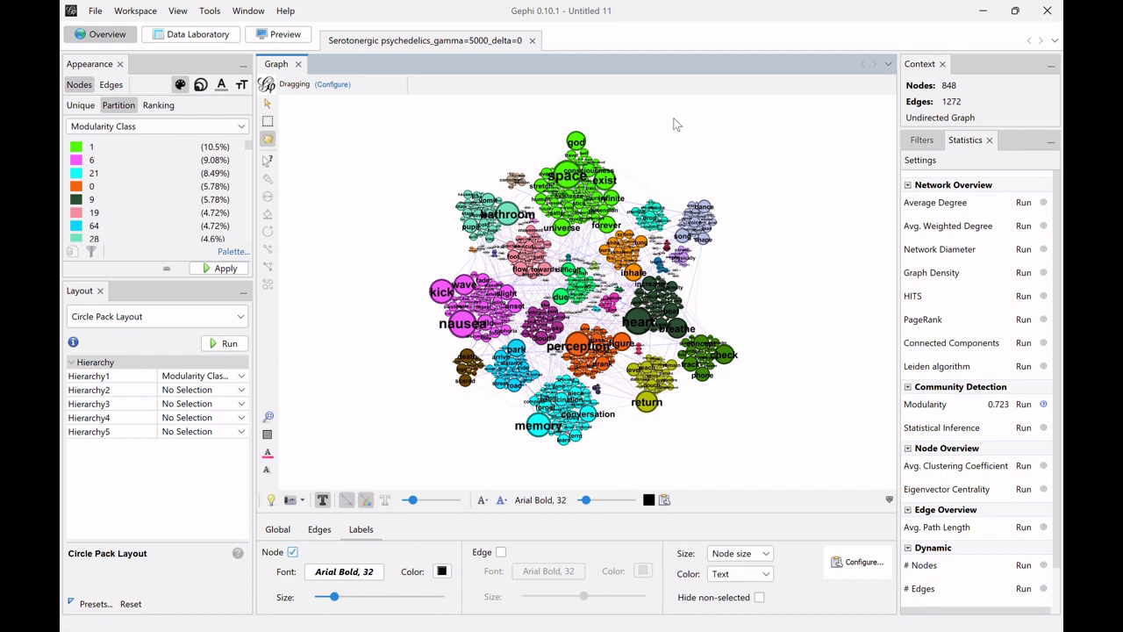
pyautogui.click(158, 105)
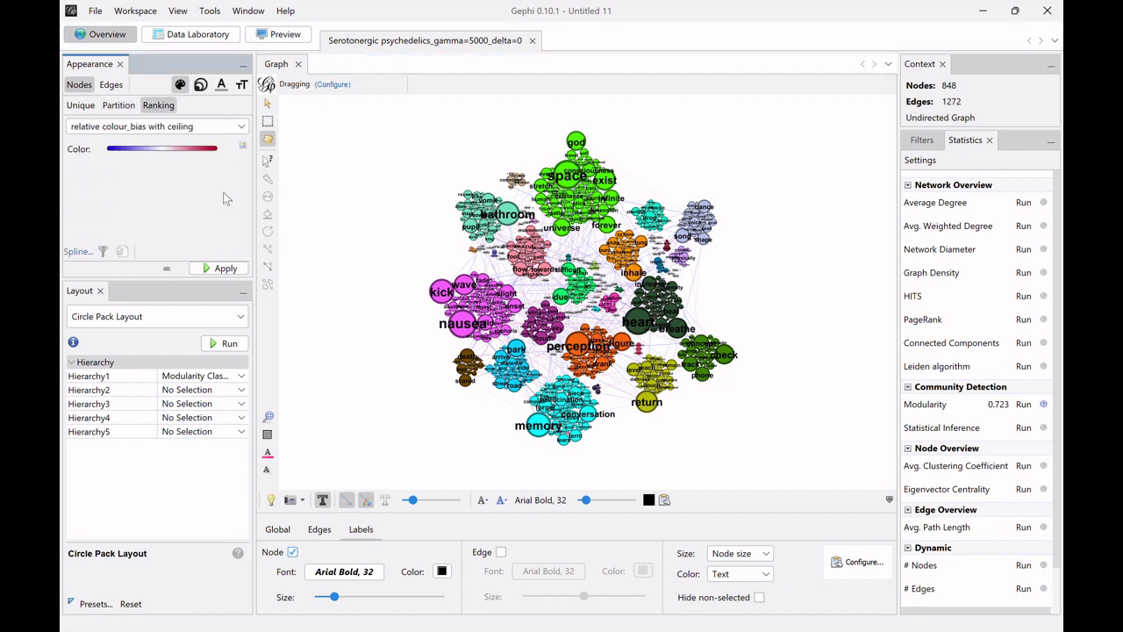
pyautogui.click(225, 269)
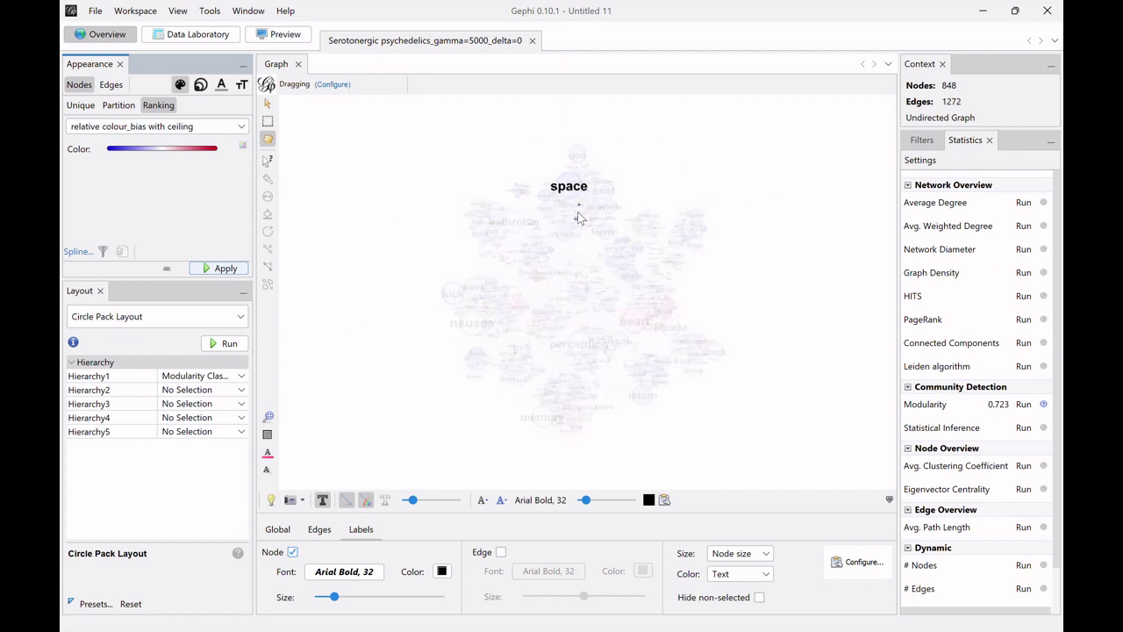
# Zoom and pan so the whole circle-packed network, with god at the top, is visible.
pyautogui.scroll(4, 612, 195)
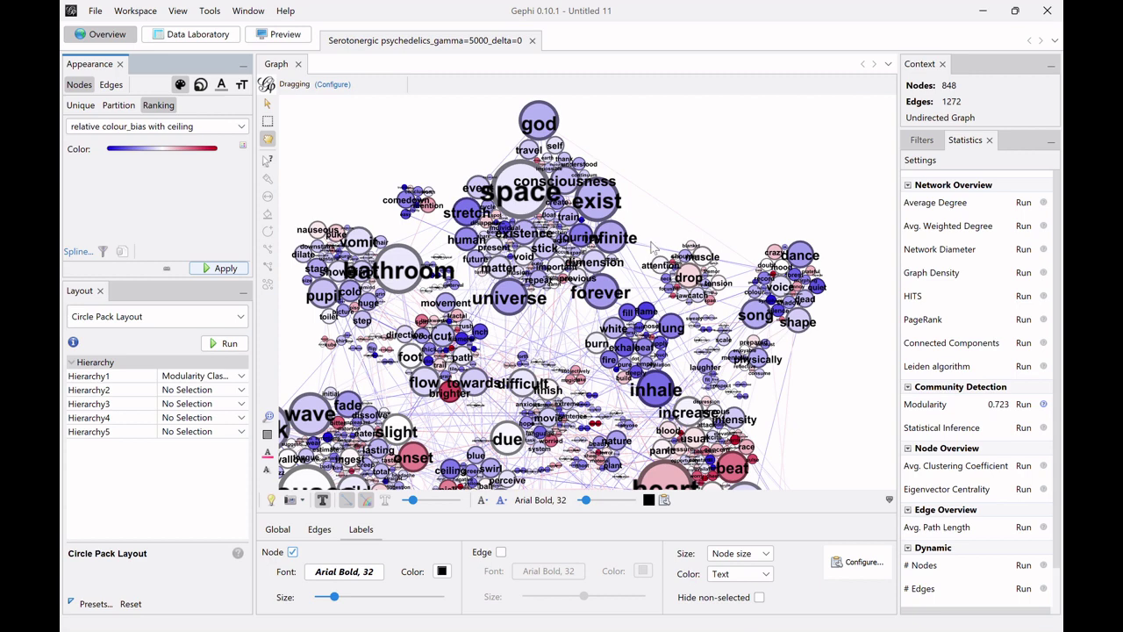
pyautogui.moveTo(649, 404); pyautogui.dragTo(669, 201)
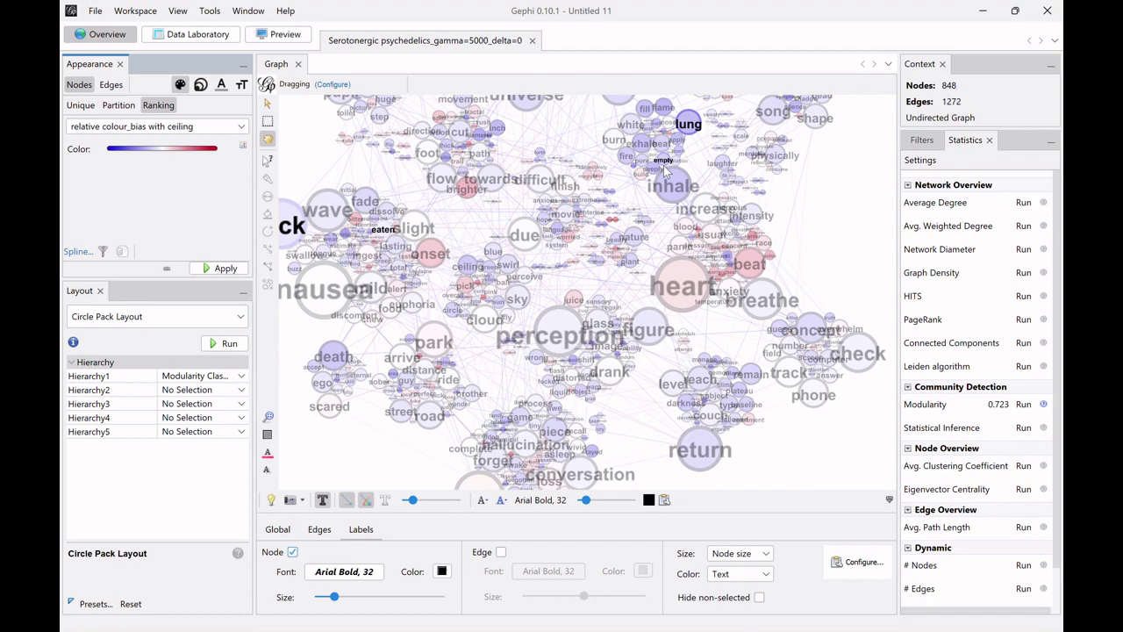
pyautogui.click(268, 417)
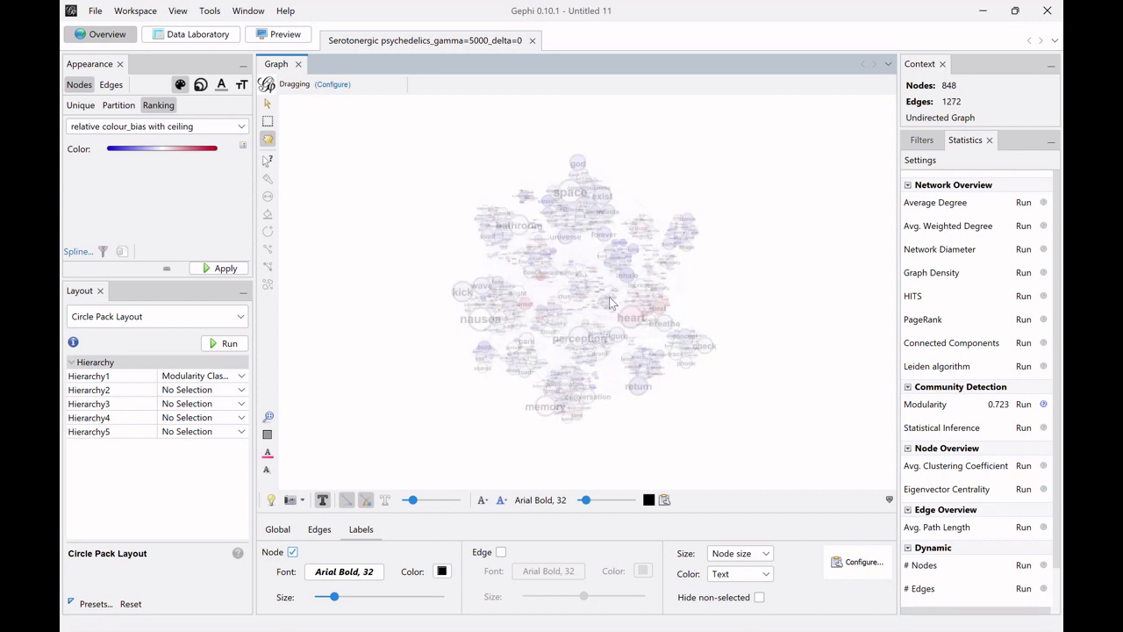
pyautogui.scroll(4, 636, 298)
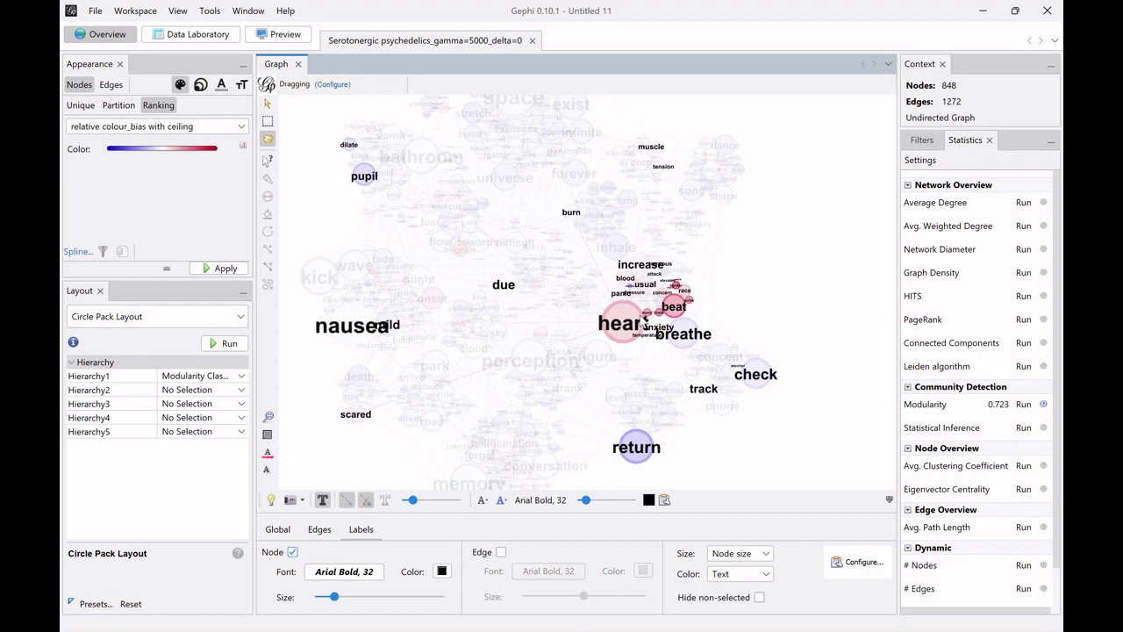
pyautogui.scroll(-5, 749, 266)
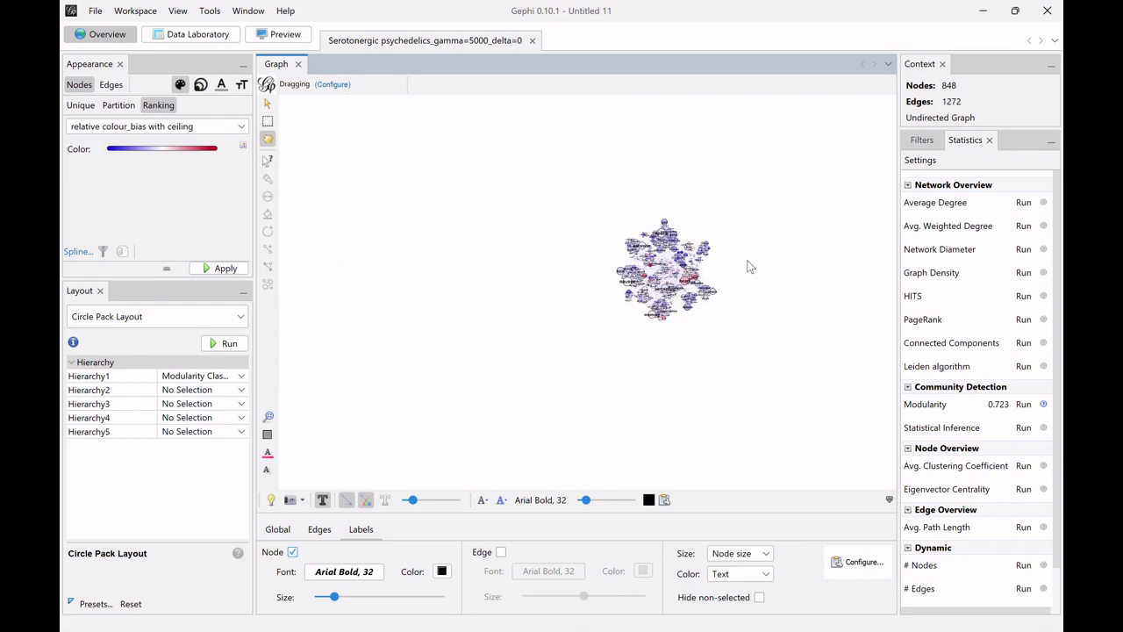
pyautogui.scroll(5, 749, 265)
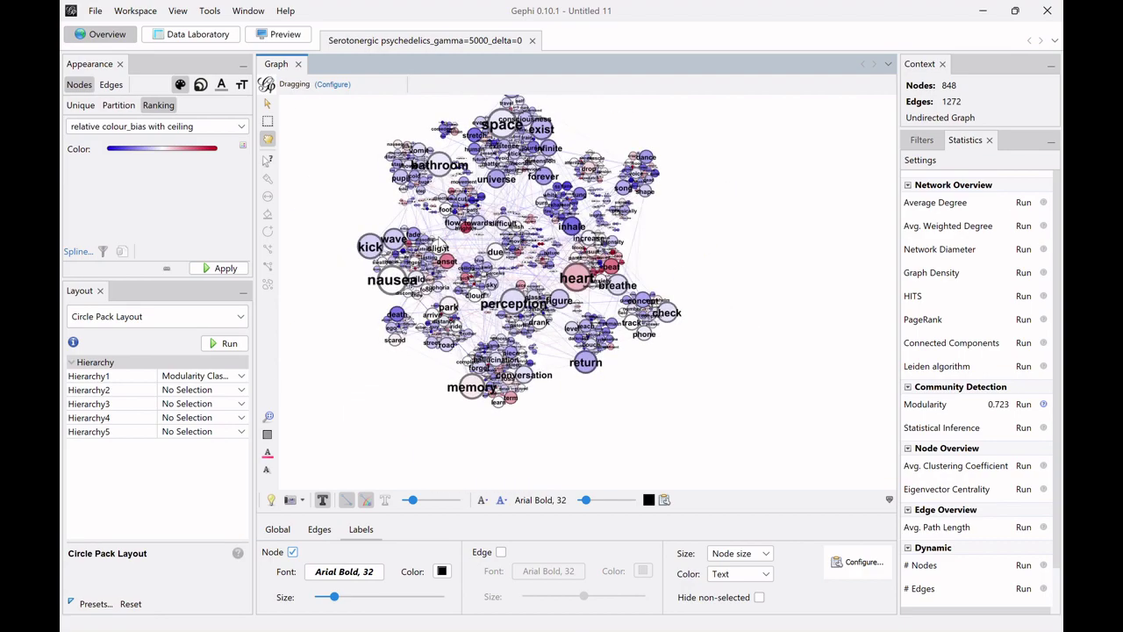
pyautogui.moveTo(353, 199); pyautogui.dragTo(355, 211)
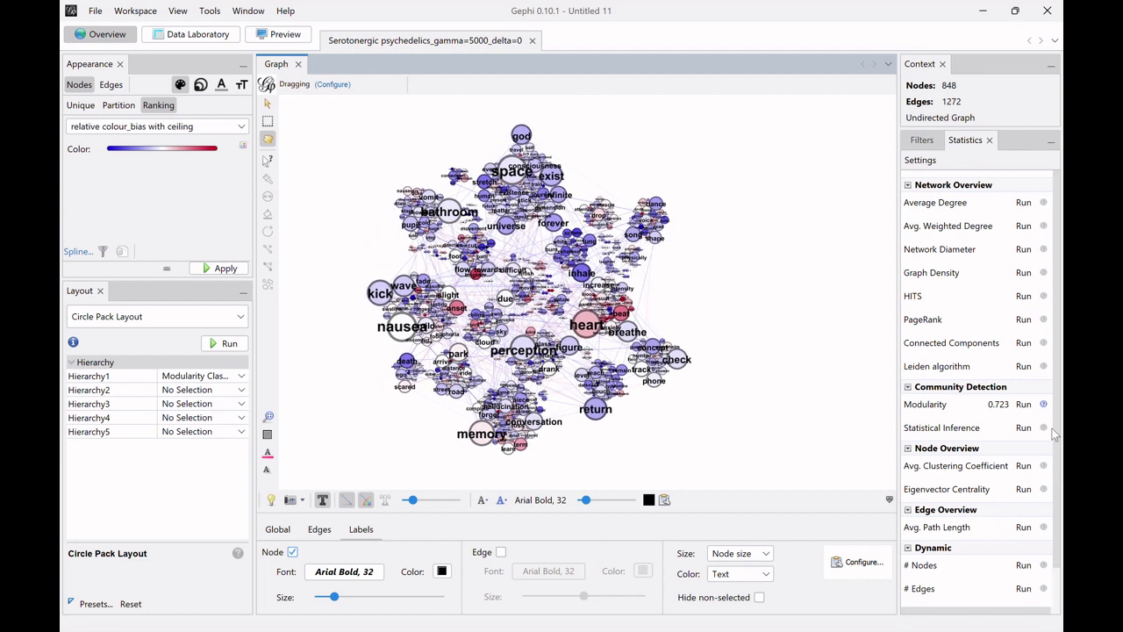
# Rerun Modularity at resolution 0.5 and repack the Circle Pack layout.
pyautogui.click(1023, 404)
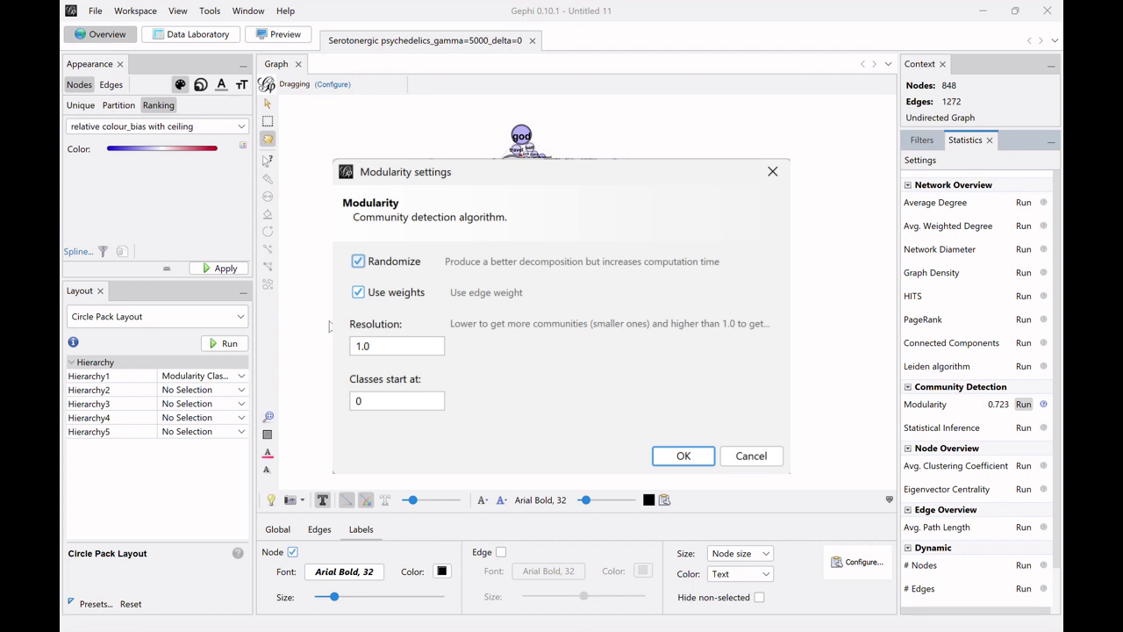
pyautogui.write('0.5')
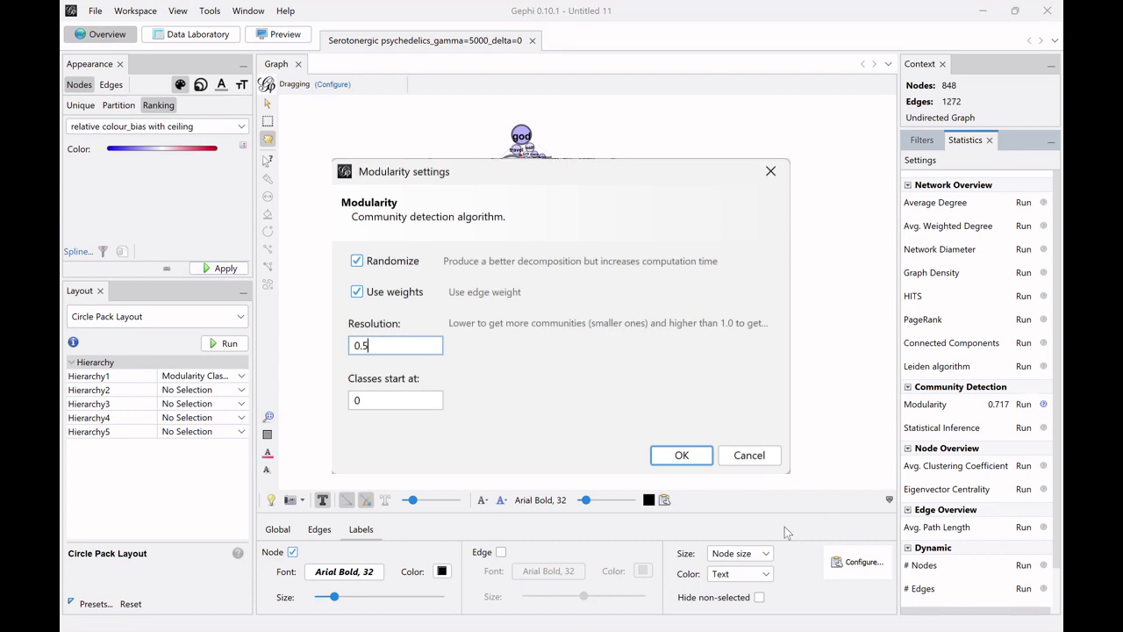
pyautogui.press('Return')
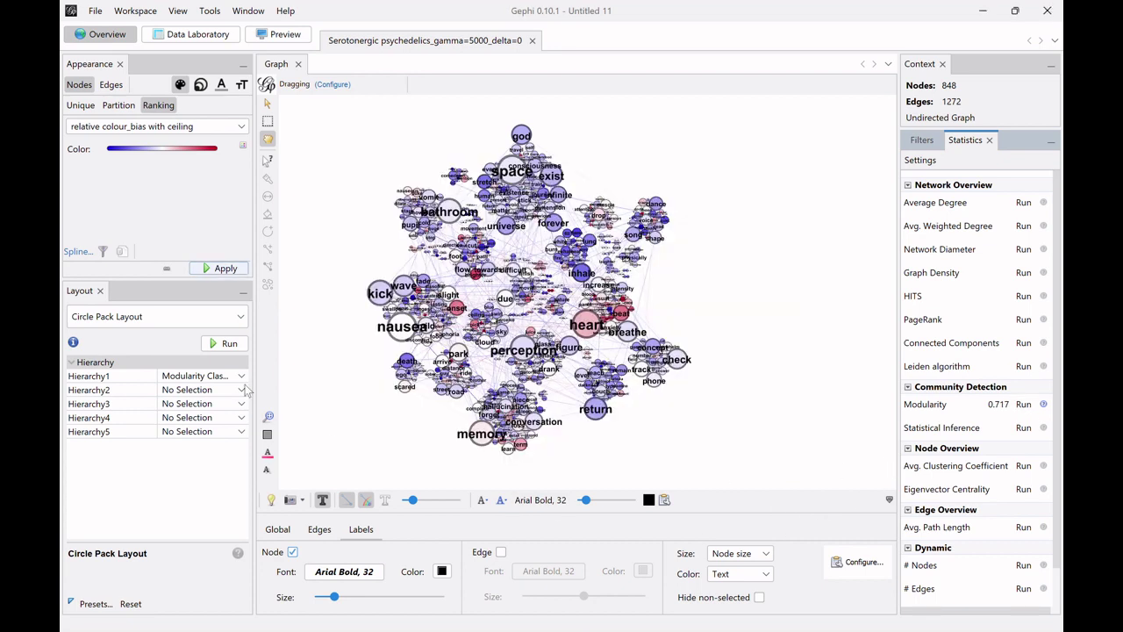
pyautogui.click(224, 344)
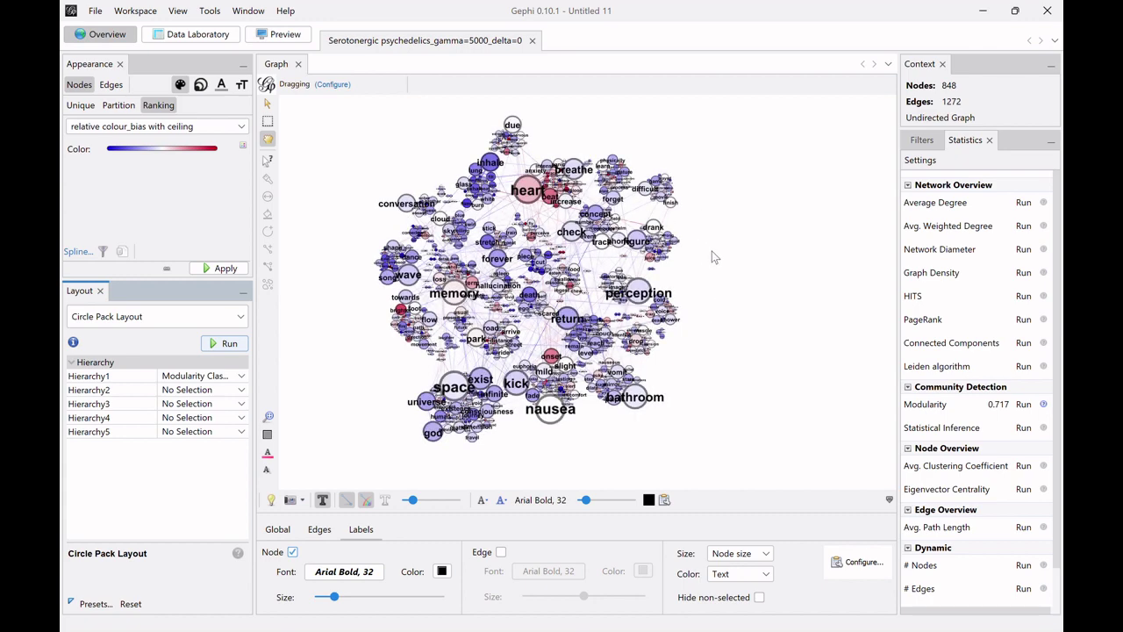
# Run Modularity again (0.721) and repack the circle layout around the new communities.
pyautogui.click(1022, 404)
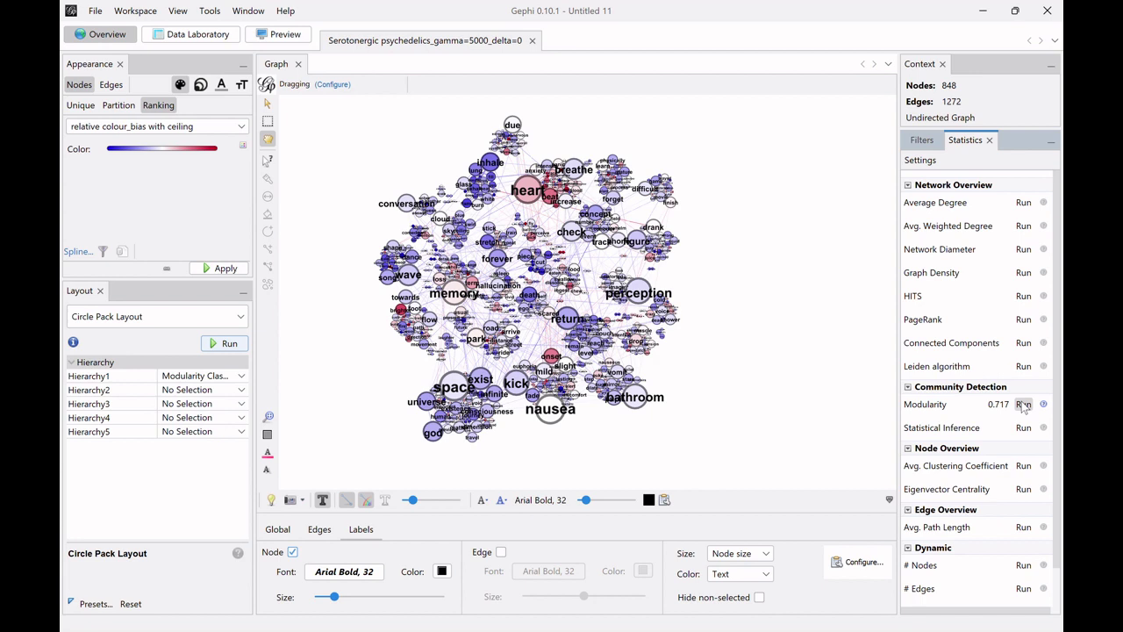
pyautogui.click(663, 427)
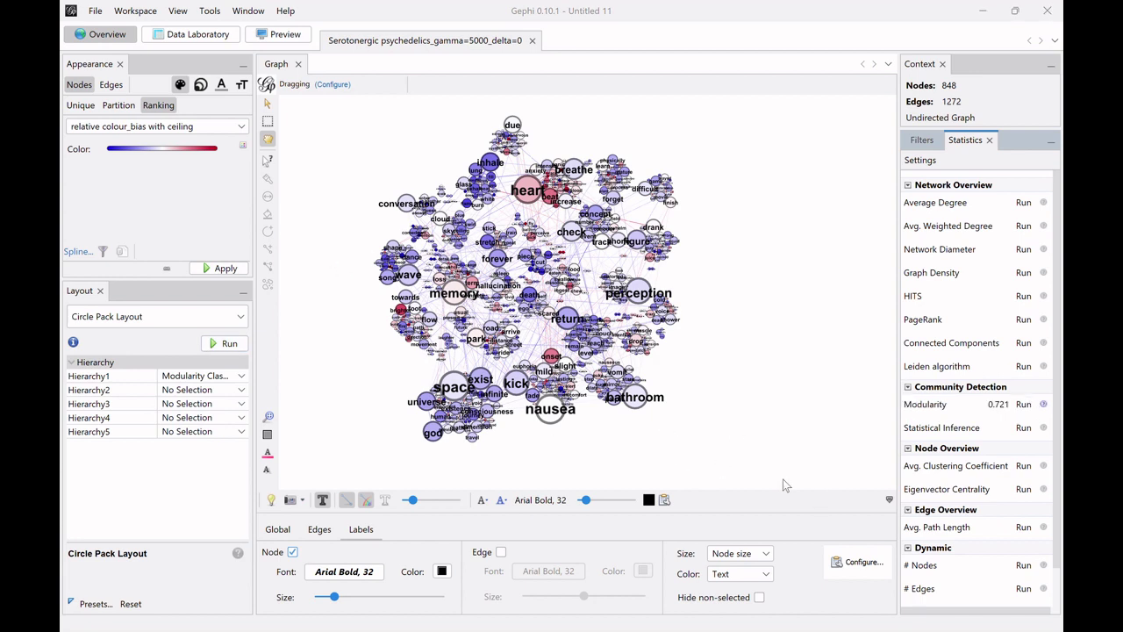
pyautogui.click(221, 345)
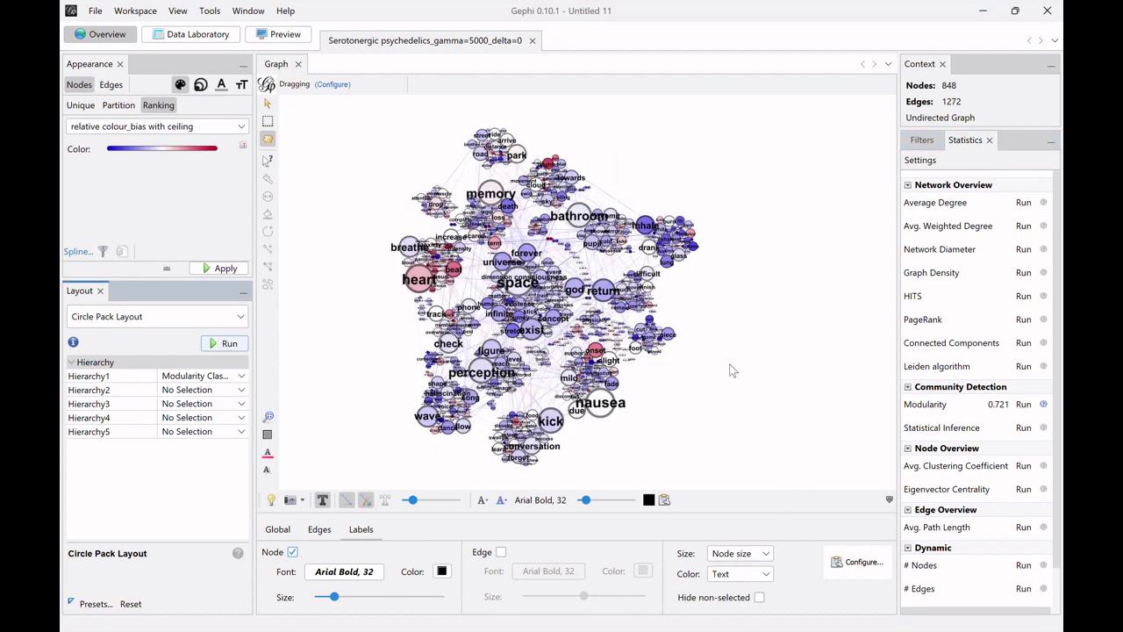
# Run the Expansion layout to spread the network outward and fit it in the view.
pyautogui.click(159, 318)
pyautogui.click(125, 410)
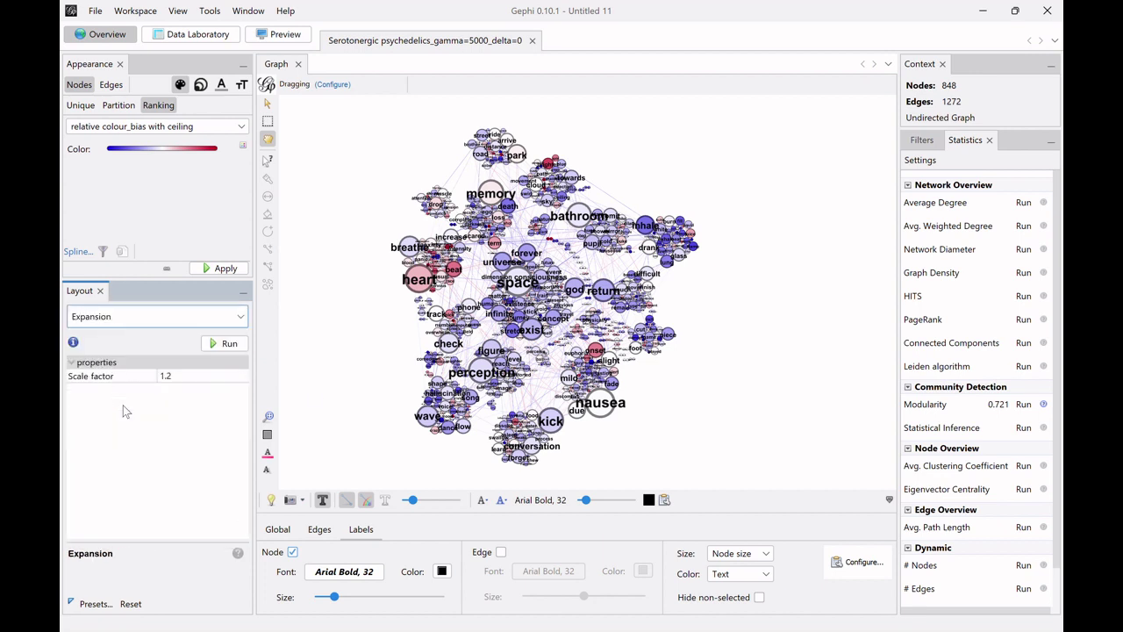
pyautogui.click(225, 344)
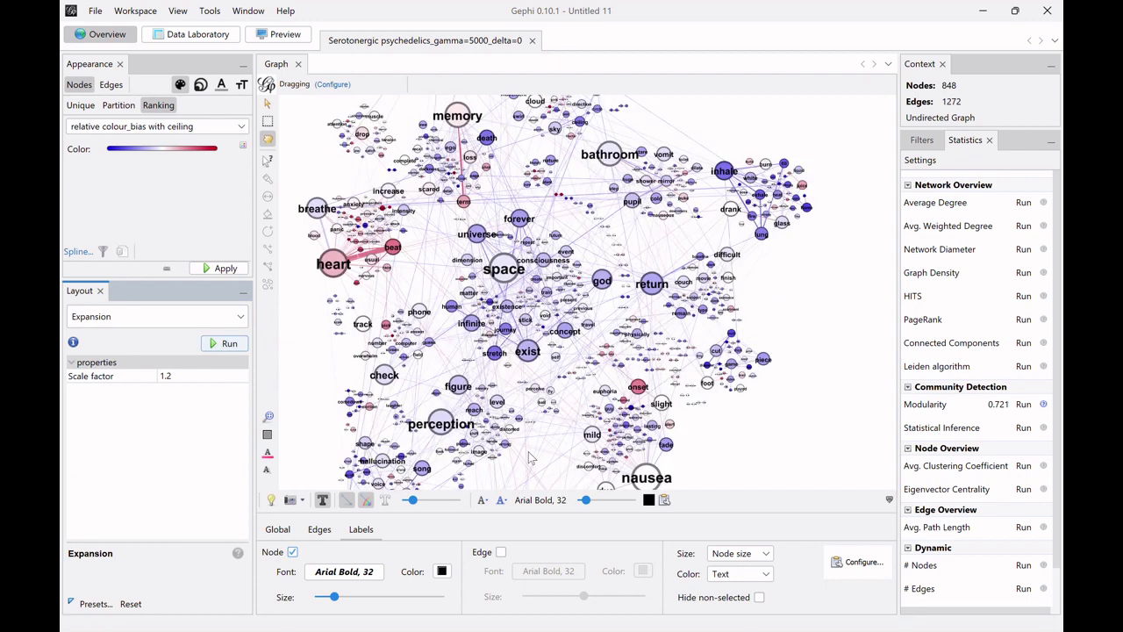
pyautogui.click(269, 418)
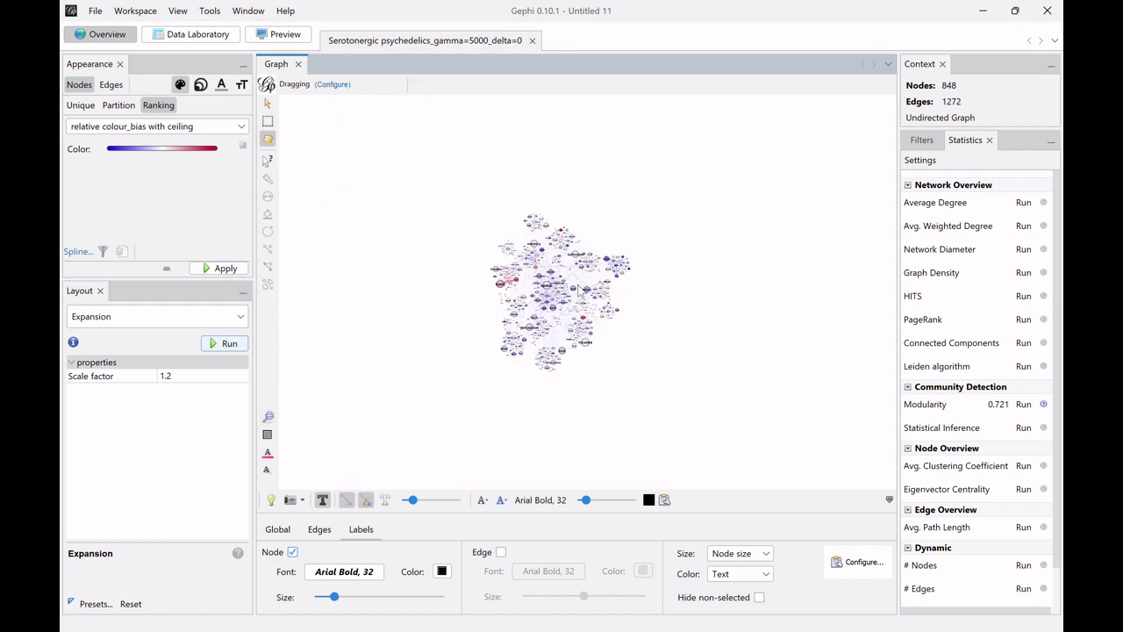
pyautogui.scroll(3, 562, 295)
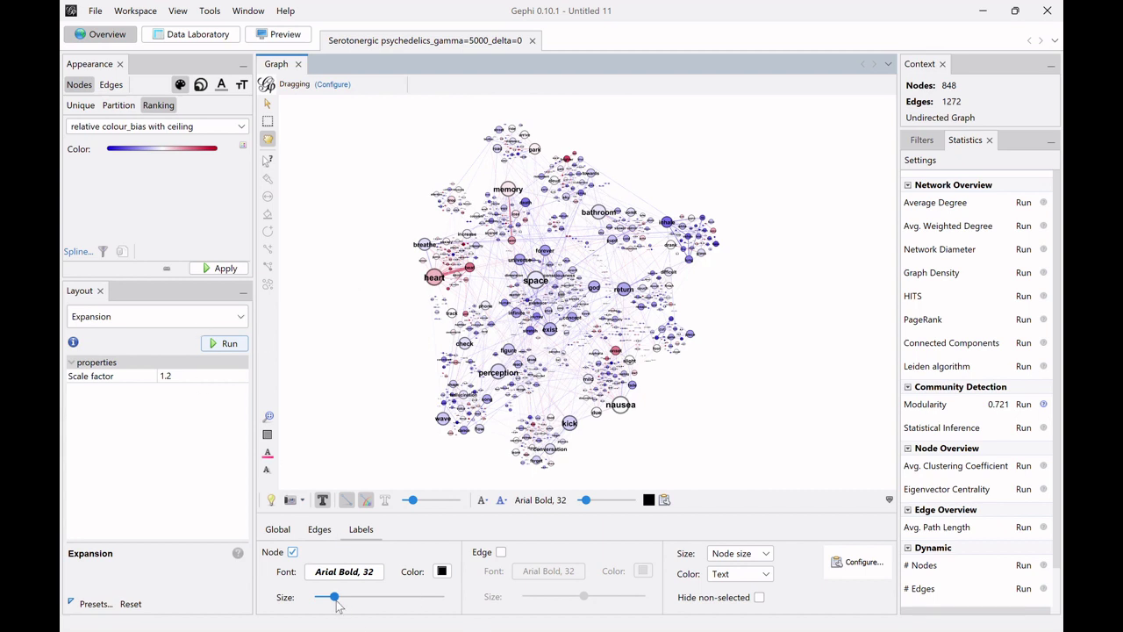
# Enlarge the node labels, run Label Adjust to separate overlapping words, then fine-tune label size.
pyautogui.moveTo(334, 596); pyautogui.dragTo(347, 596)
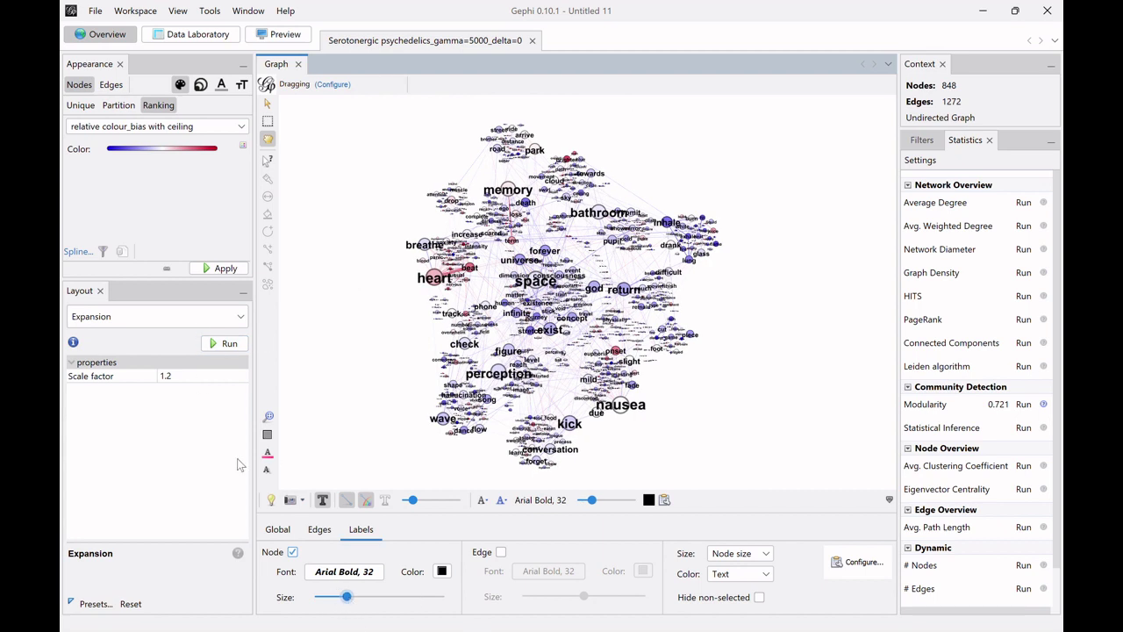
pyautogui.click(131, 320)
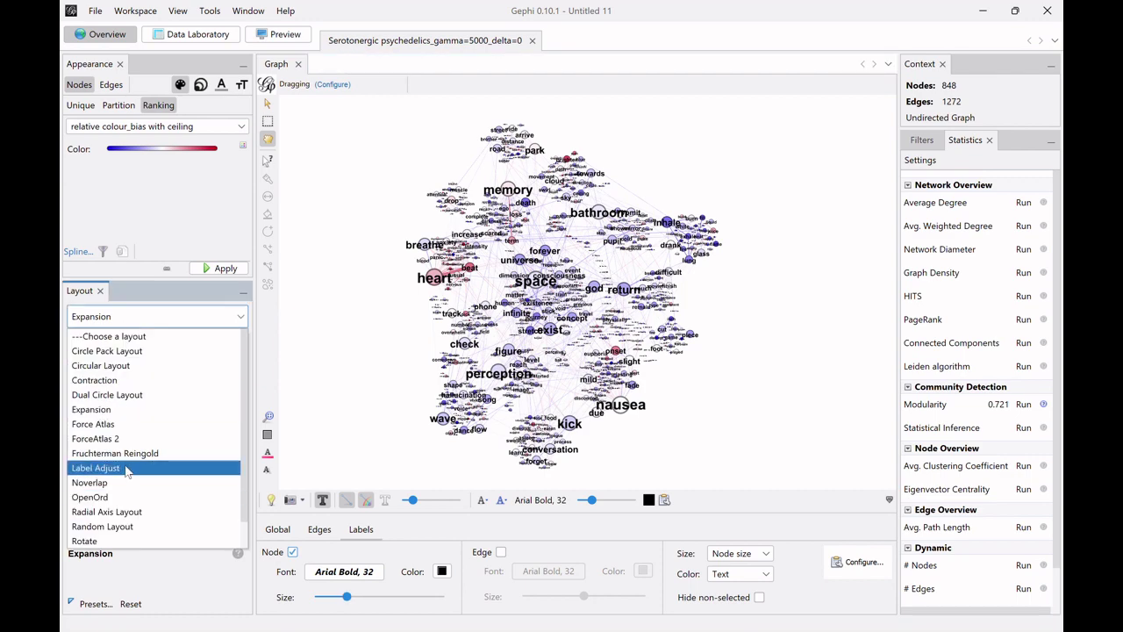
pyautogui.click(127, 468)
pyautogui.click(223, 344)
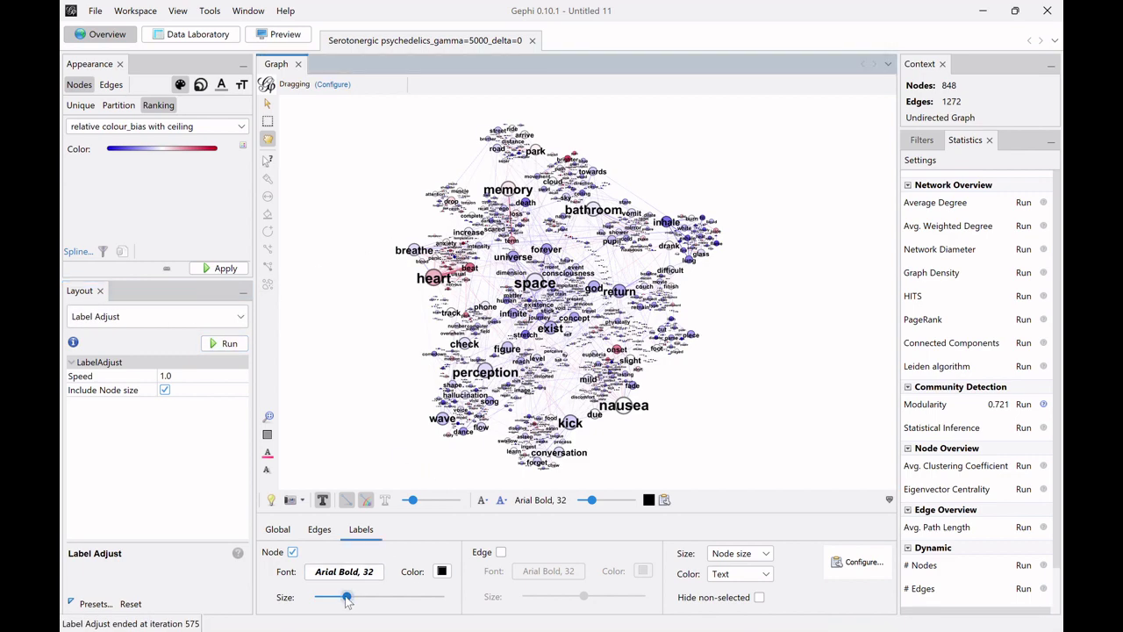
pyautogui.moveTo(347, 596)
pyautogui.mouseDown()
pyautogui.moveTo(327, 598)
pyautogui.moveTo(338, 598)
pyautogui.mouseUp()
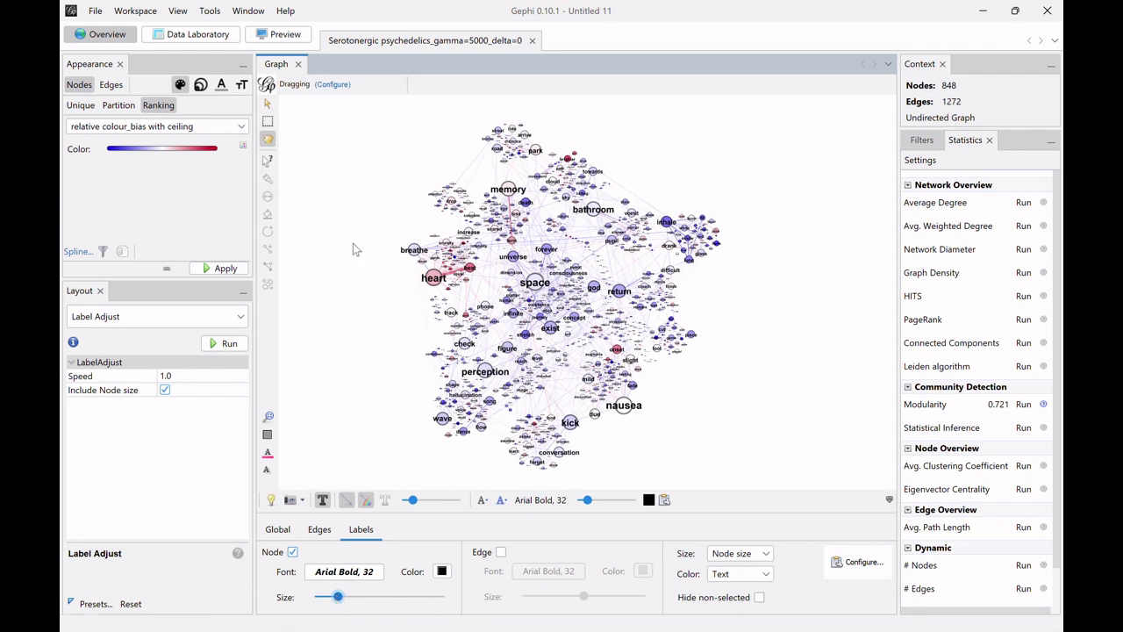
pyautogui.click(287, 37)
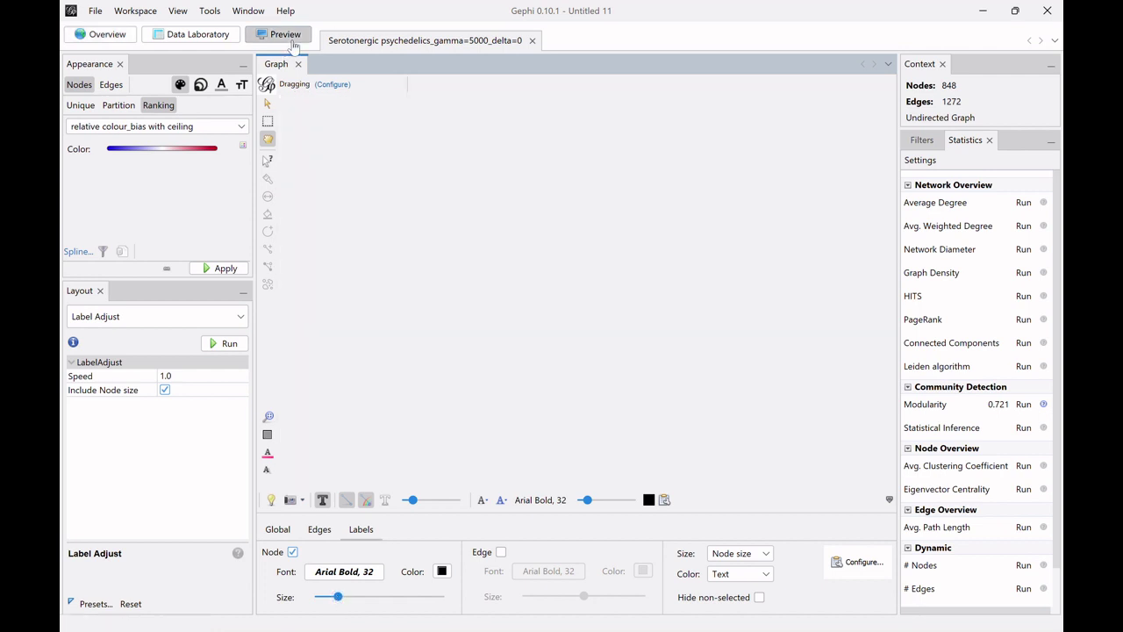
# Render the preview with node labels shown and edge weights rescaled to a maximum of 30.
pyautogui.click(165, 103)
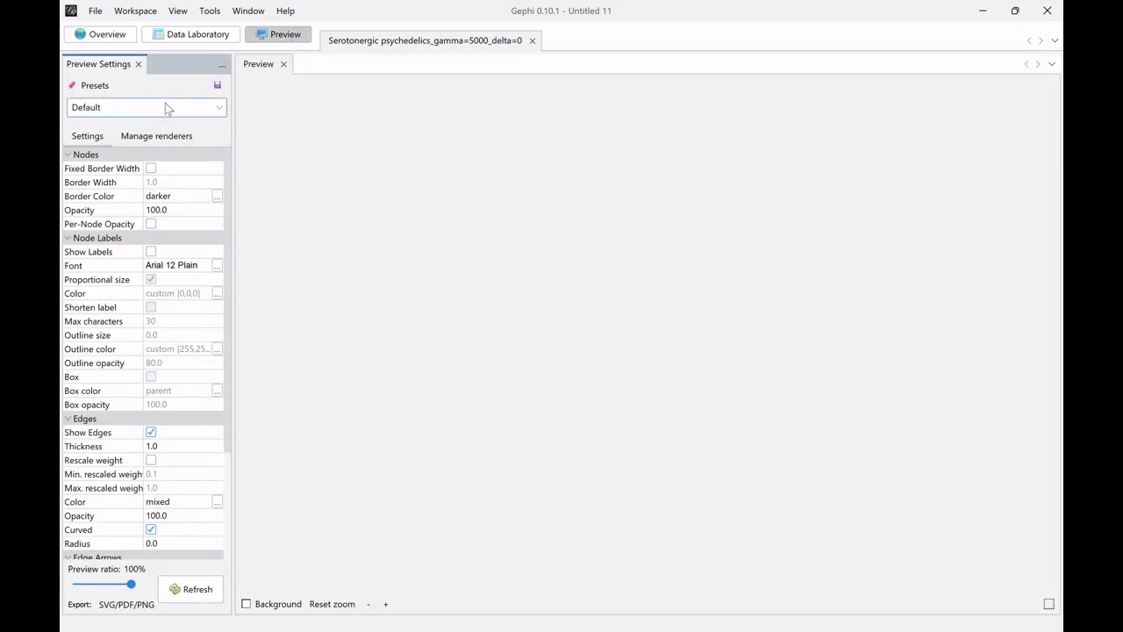
pyautogui.click(99, 252)
pyautogui.click(151, 460)
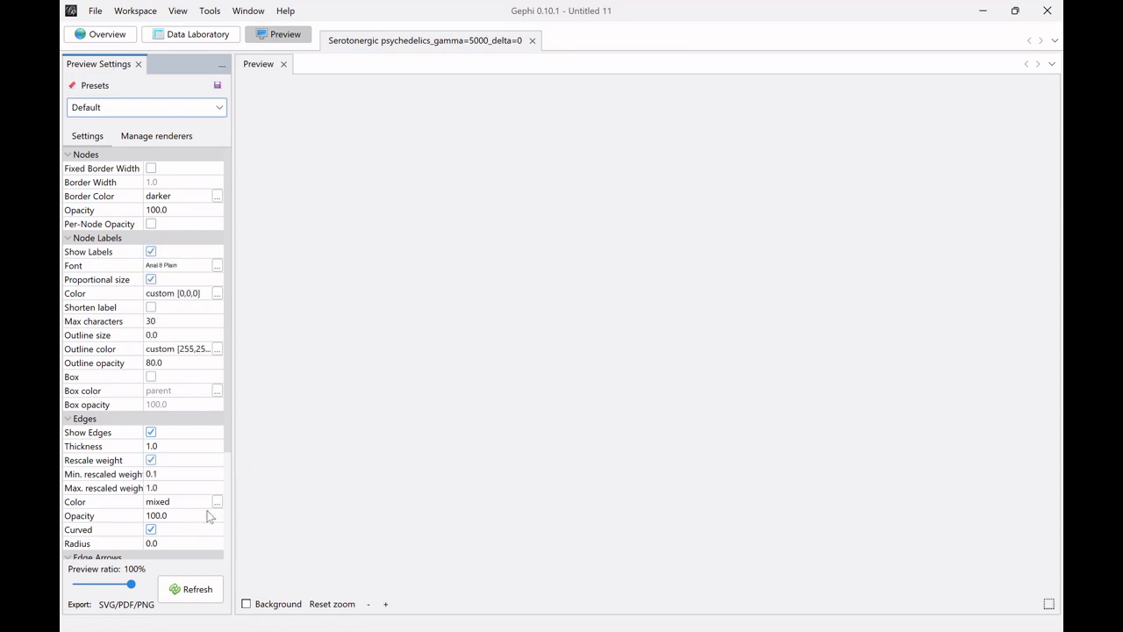
pyautogui.click(172, 490)
pyautogui.write('30')
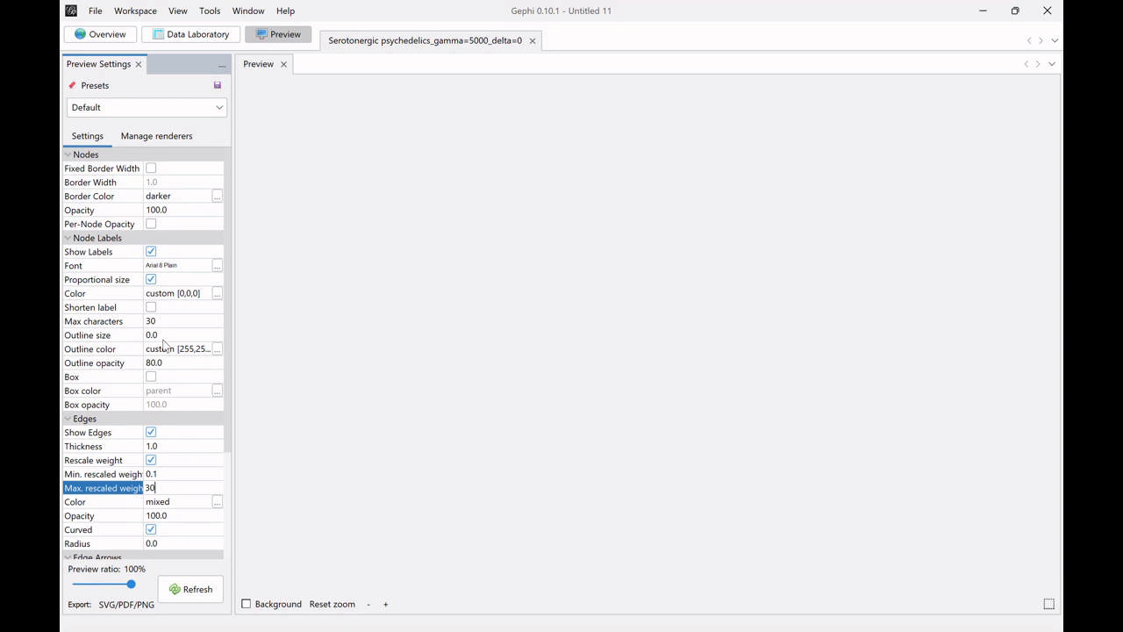
pyautogui.click(191, 589)
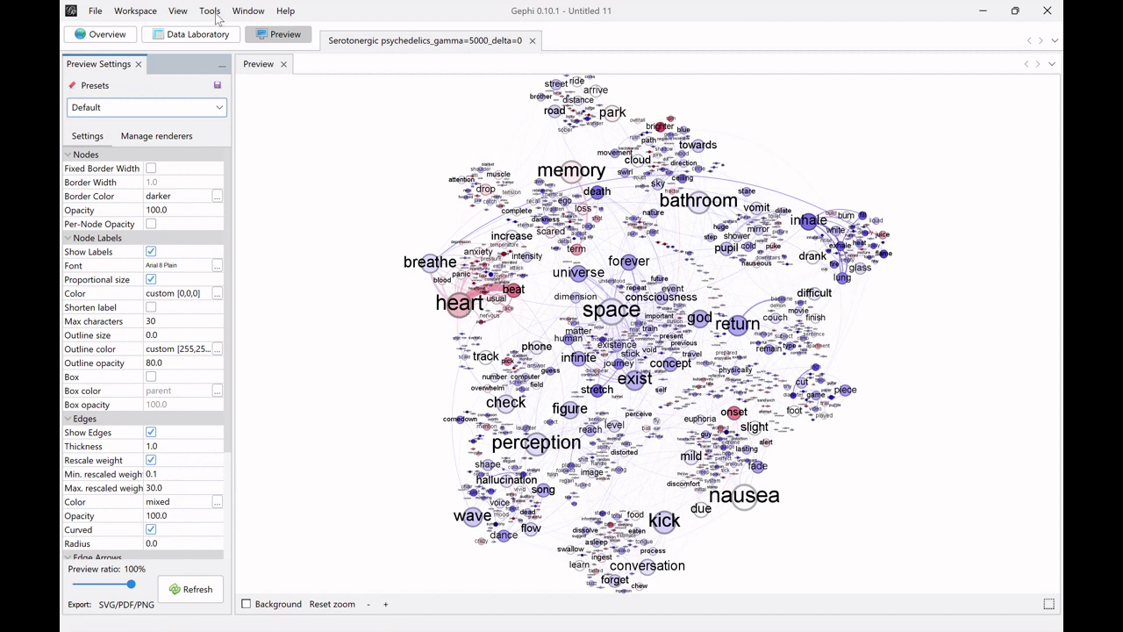
pyautogui.click(191, 36)
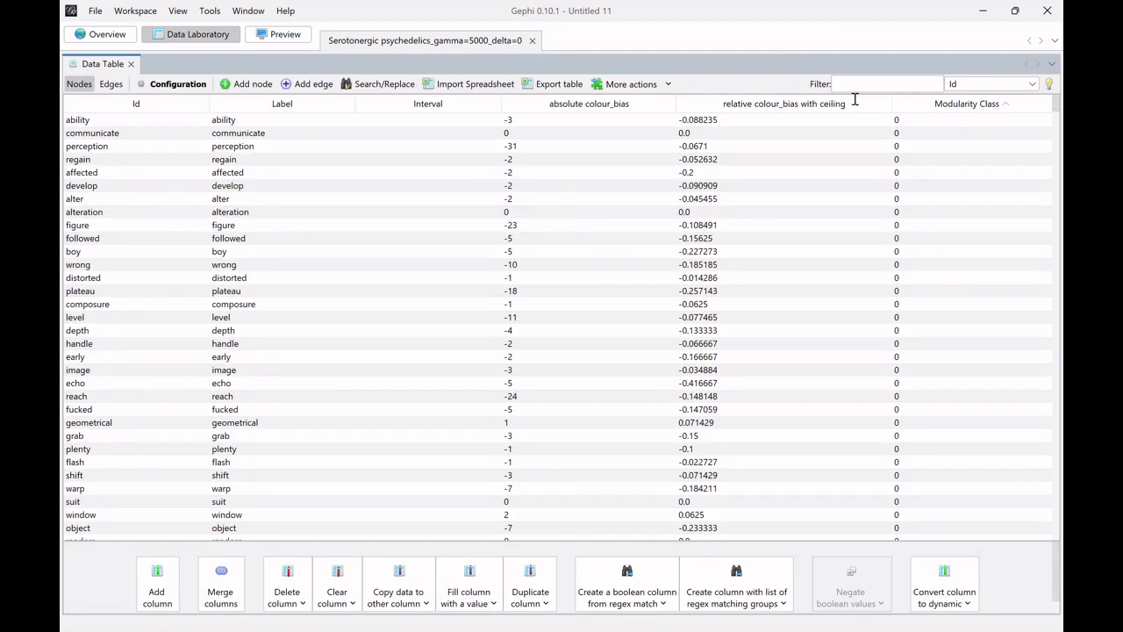
# Filter the data table for 'heart' and show its edges with weights and colour bias.
pyautogui.click(850, 86)
pyautogui.write('heart')
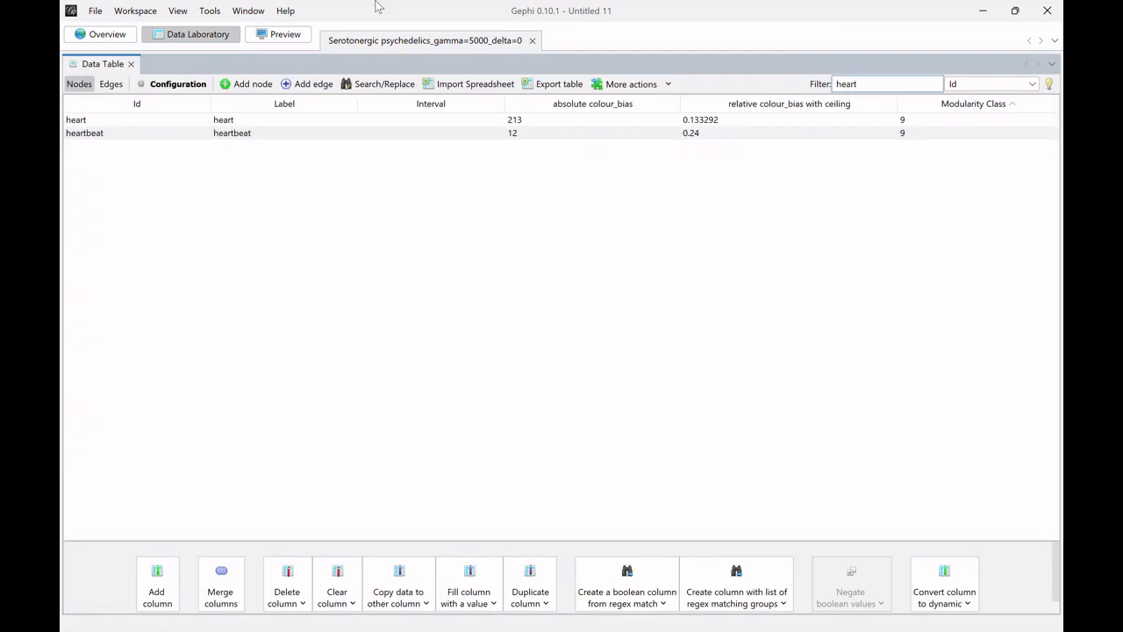
pyautogui.click(111, 85)
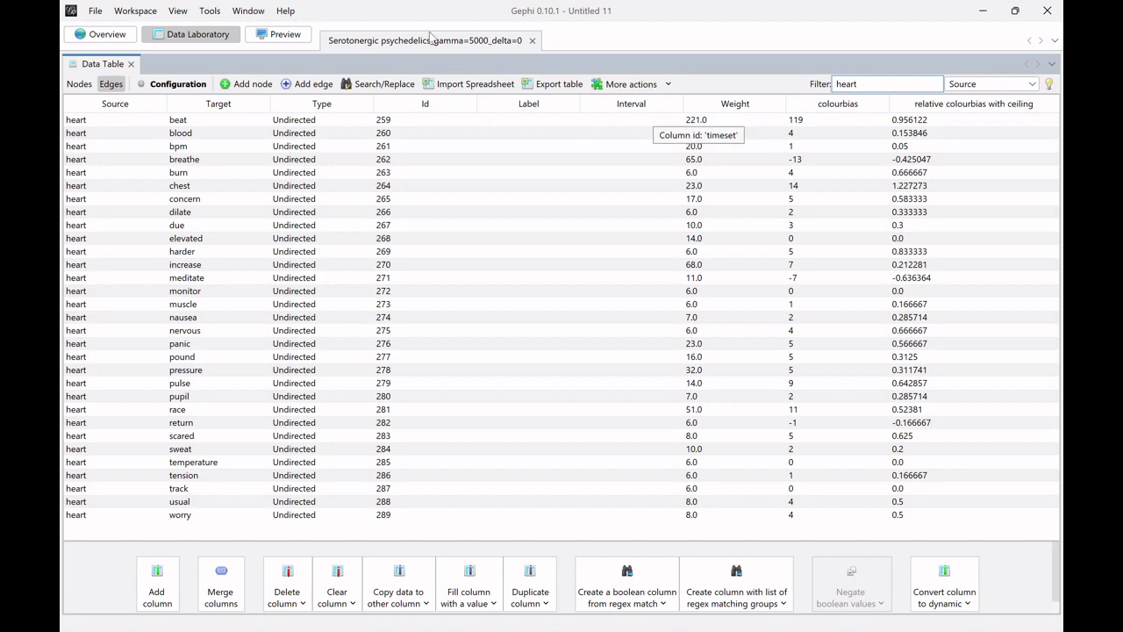
# Switch back to the Preview, where heart and beat stand out in red.
pyautogui.click(279, 38)
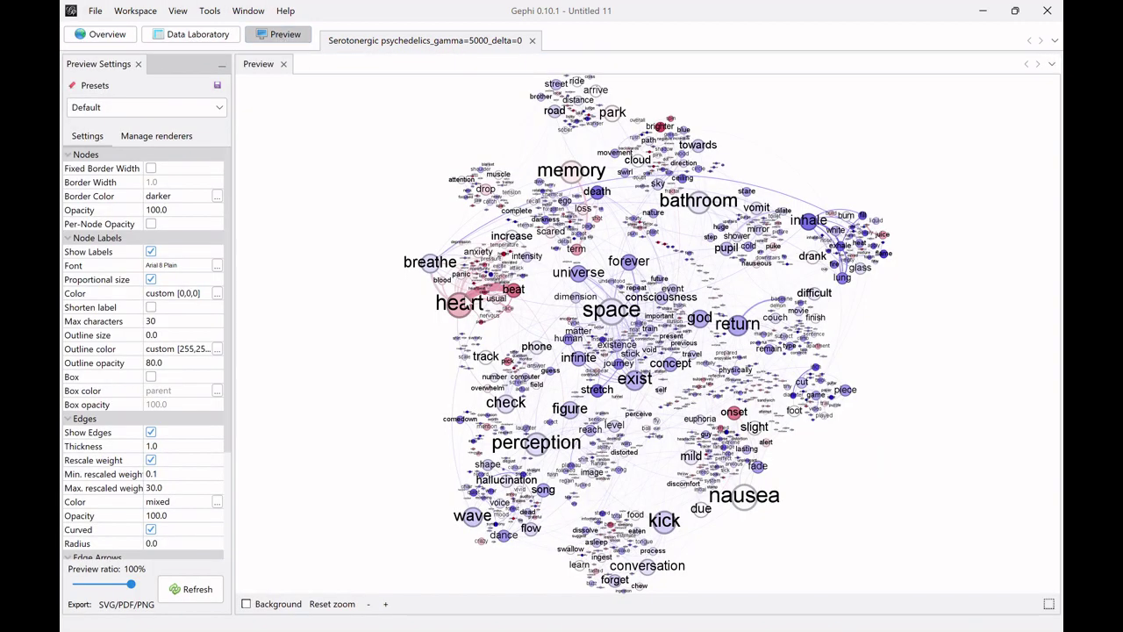